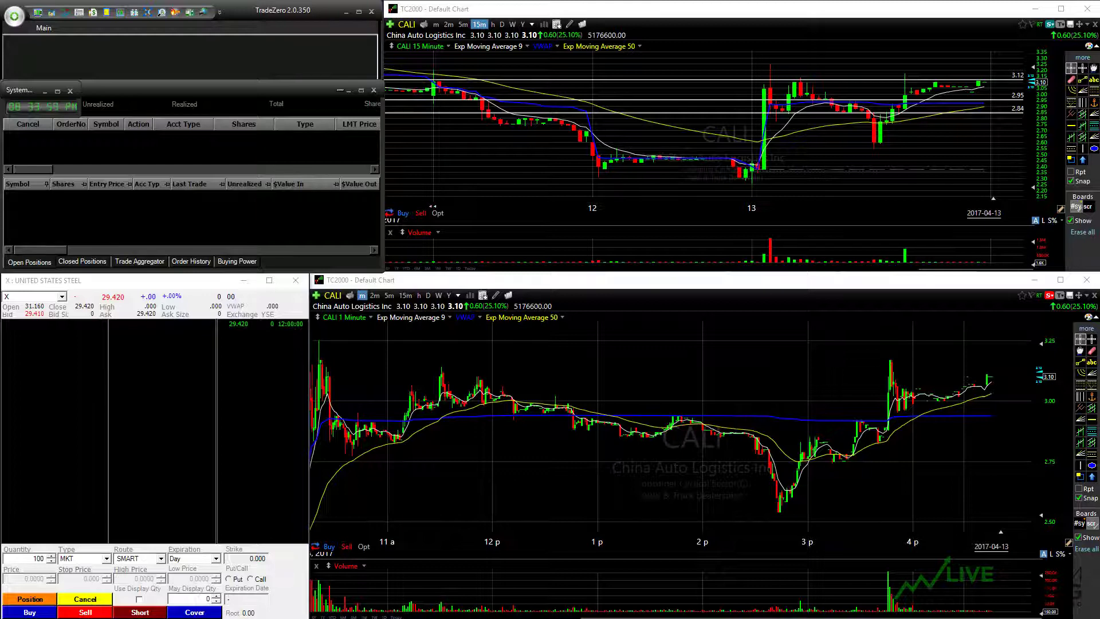
Step: Bring the United States Steel Level 2 window forward and expand the Main quick-access group
click(59, 415)
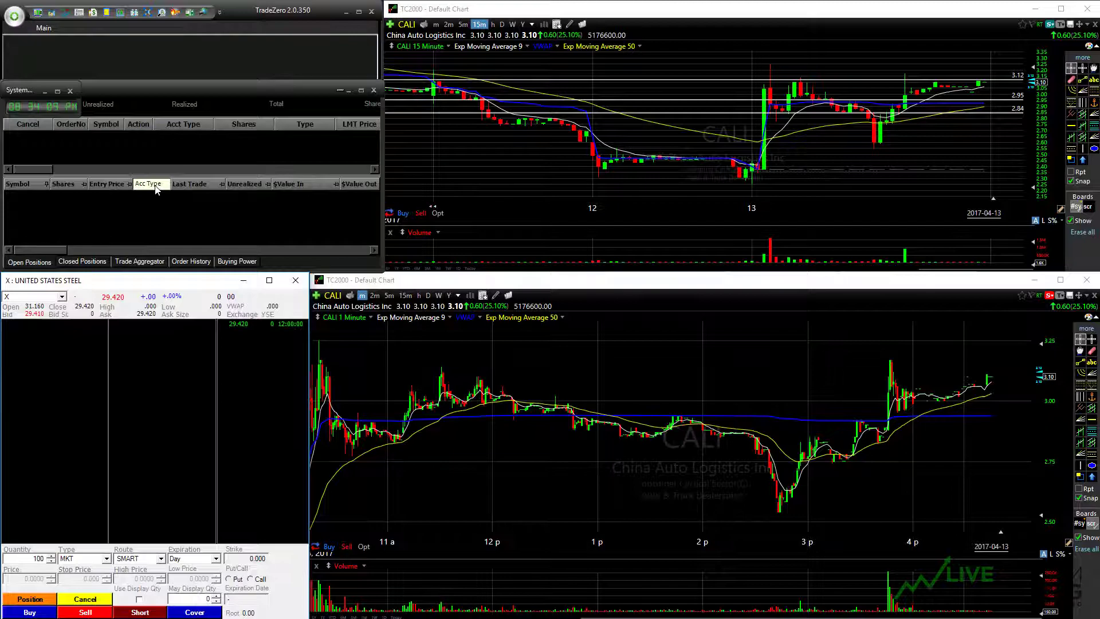
click(43, 27)
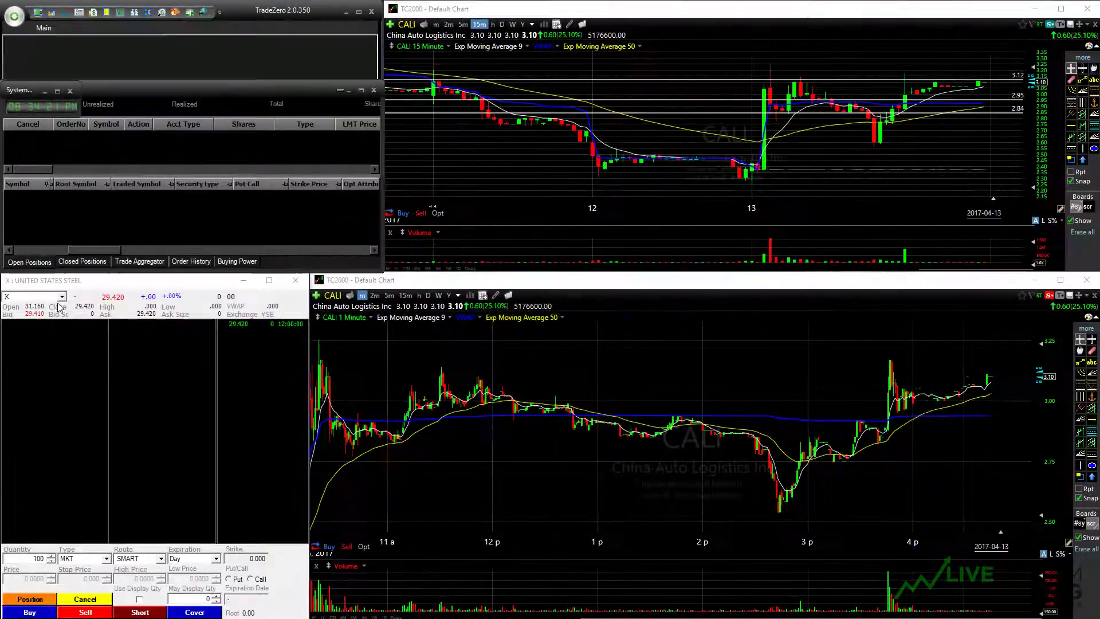
Step: Open the Hot Keys settings and select LEVEL-2 QUOTES > Hot Keys
click(44, 29)
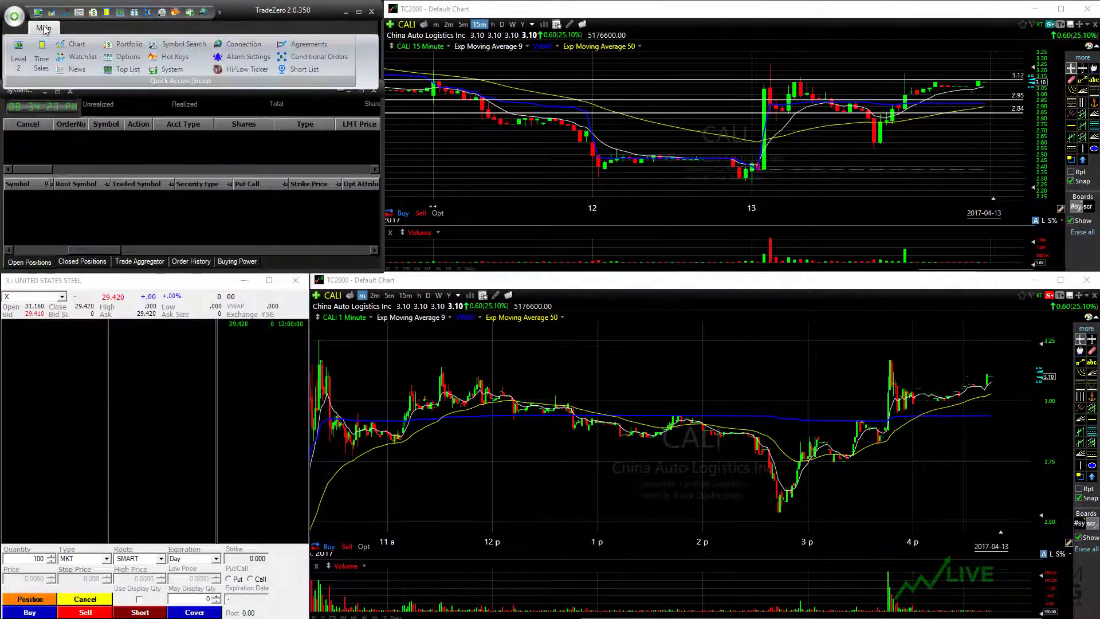
click(163, 60)
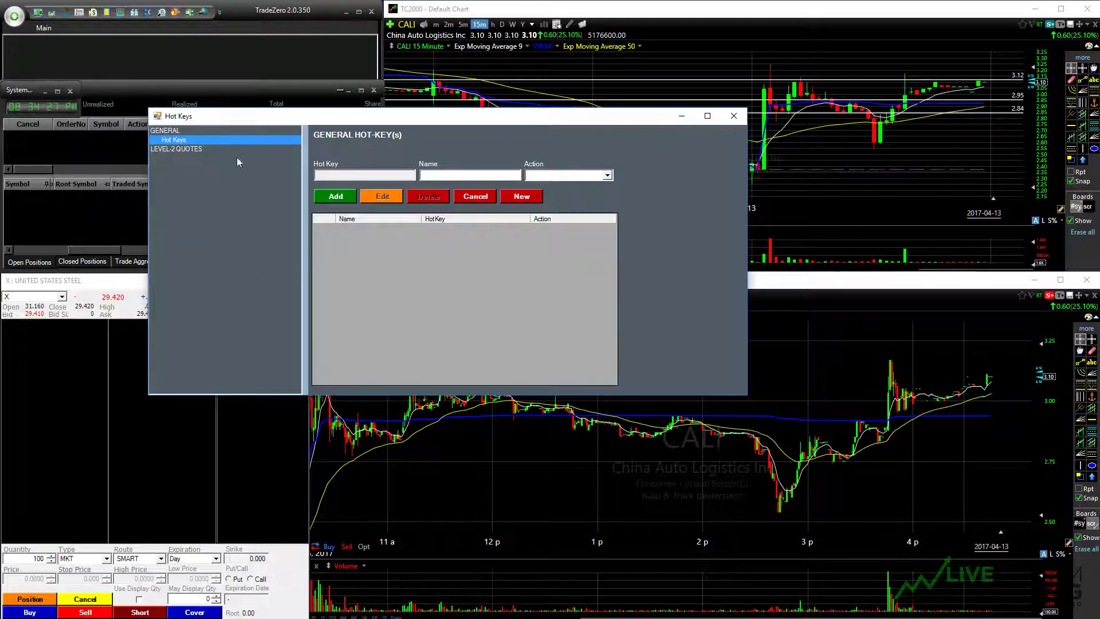
click(178, 148)
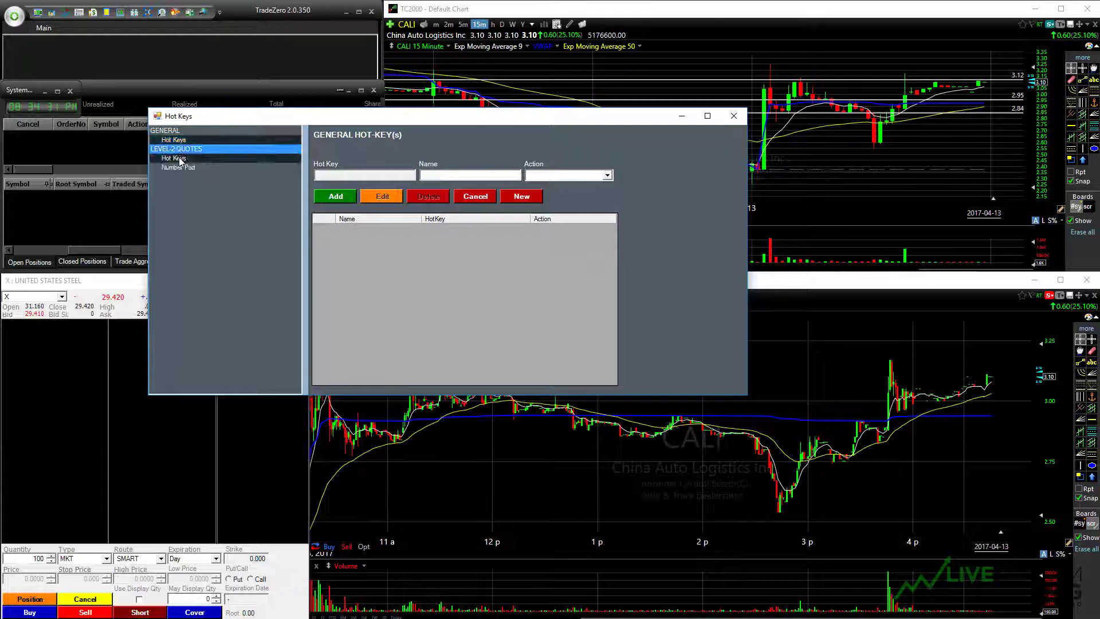
click(179, 157)
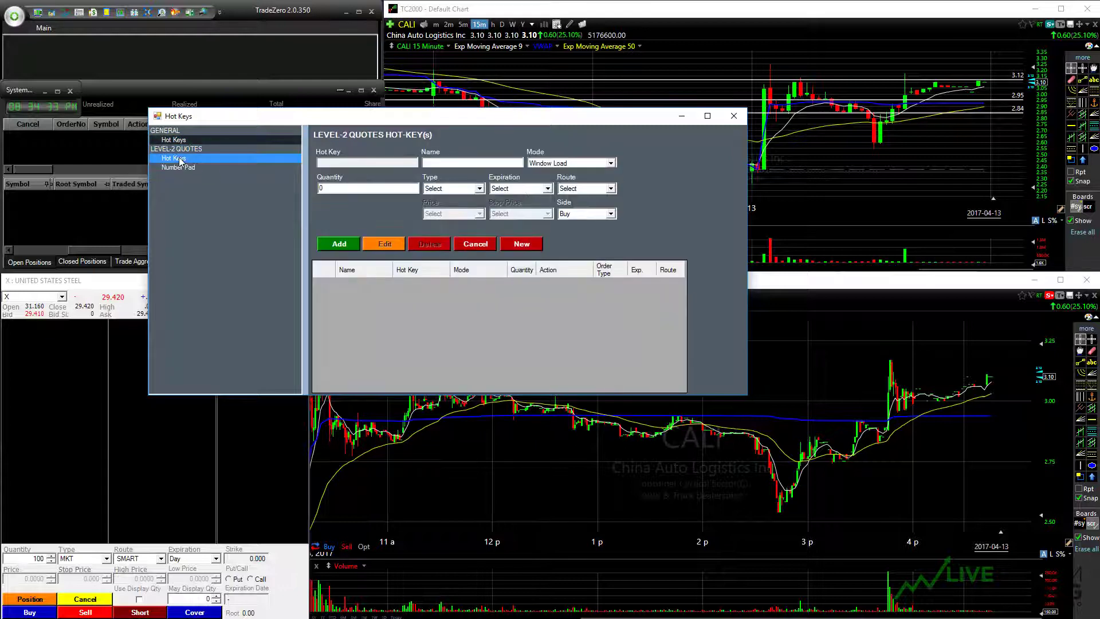
Step: Bind F1 to a new hot key named BUY 500 in Window Load mode with quantity 500
click(391, 164)
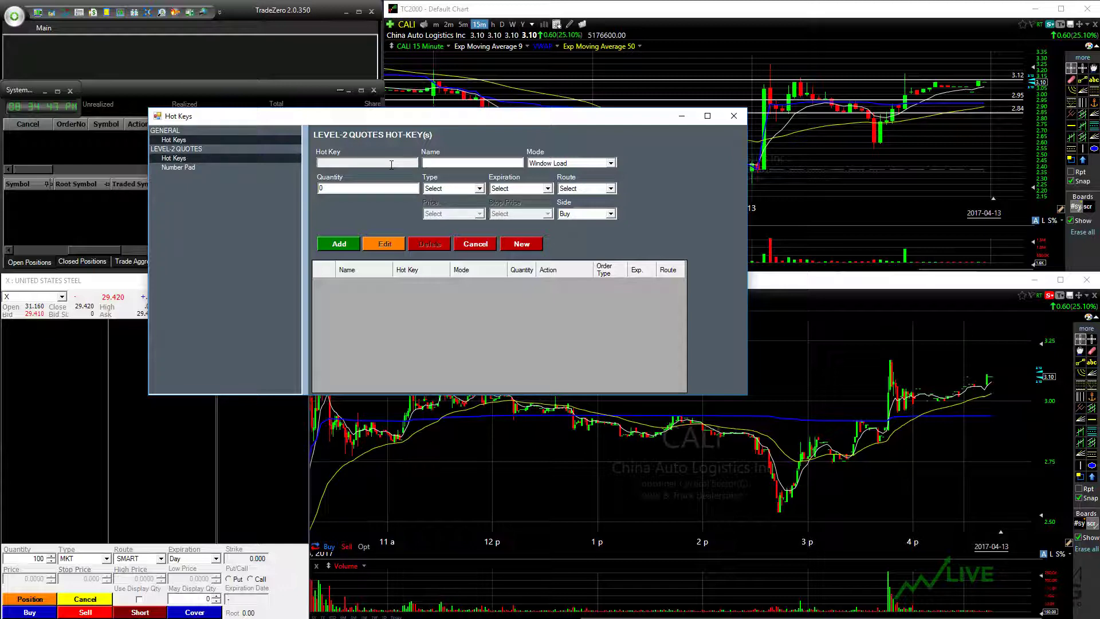
key(F1)
text(BUY 500)
click(551, 165)
click(548, 171)
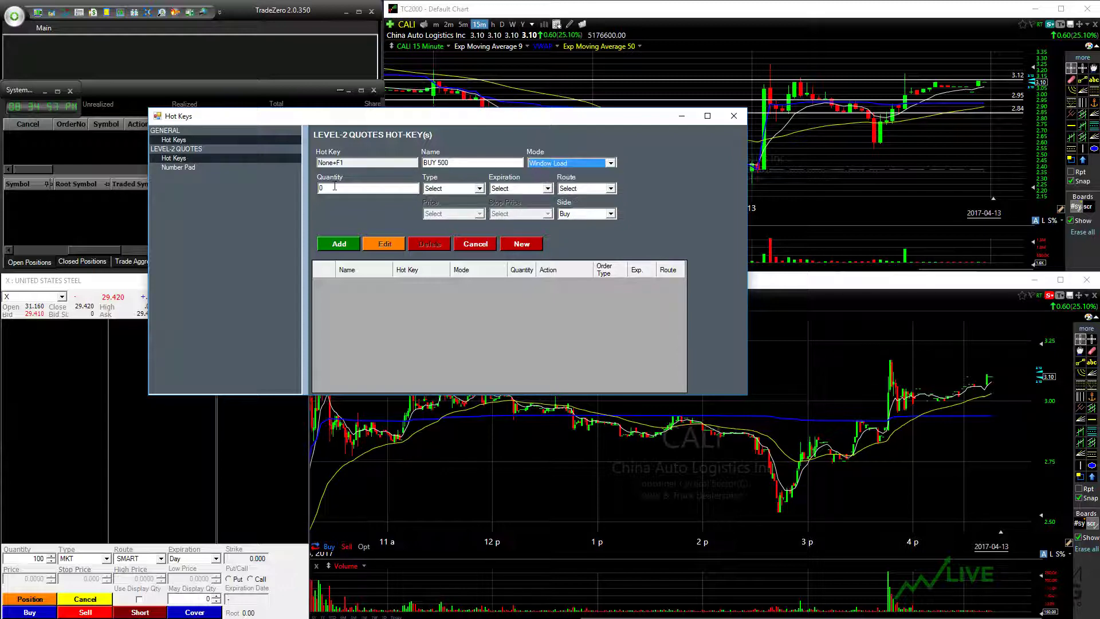
double_click(338, 189)
text(500)
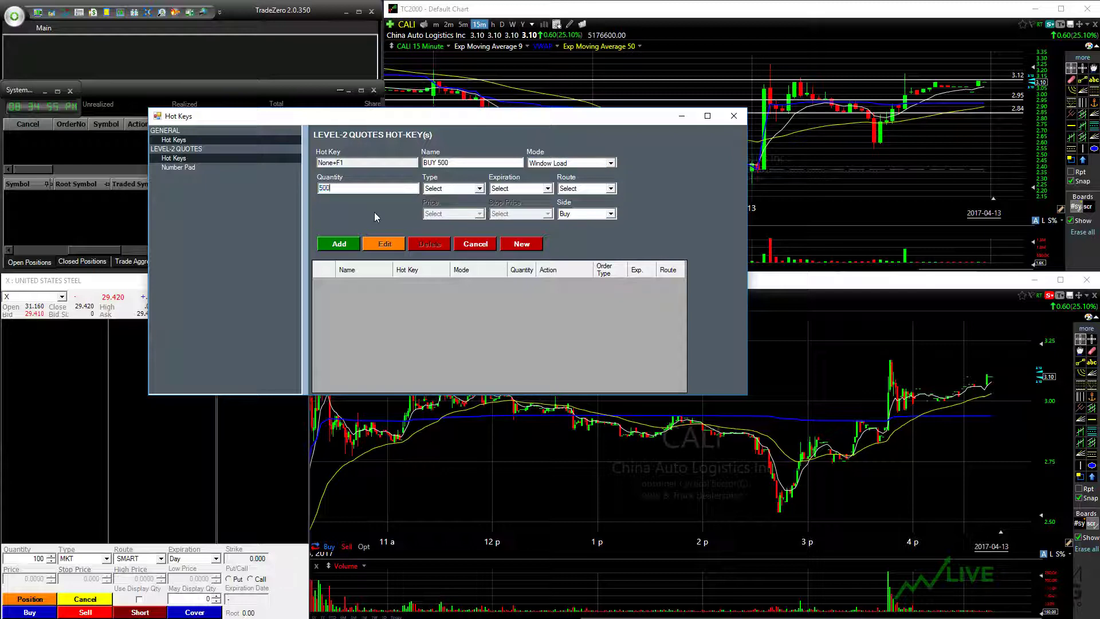
Step: Make it an LMT Day buy at the Bid routed SMART, then add and confirm it
click(443, 189)
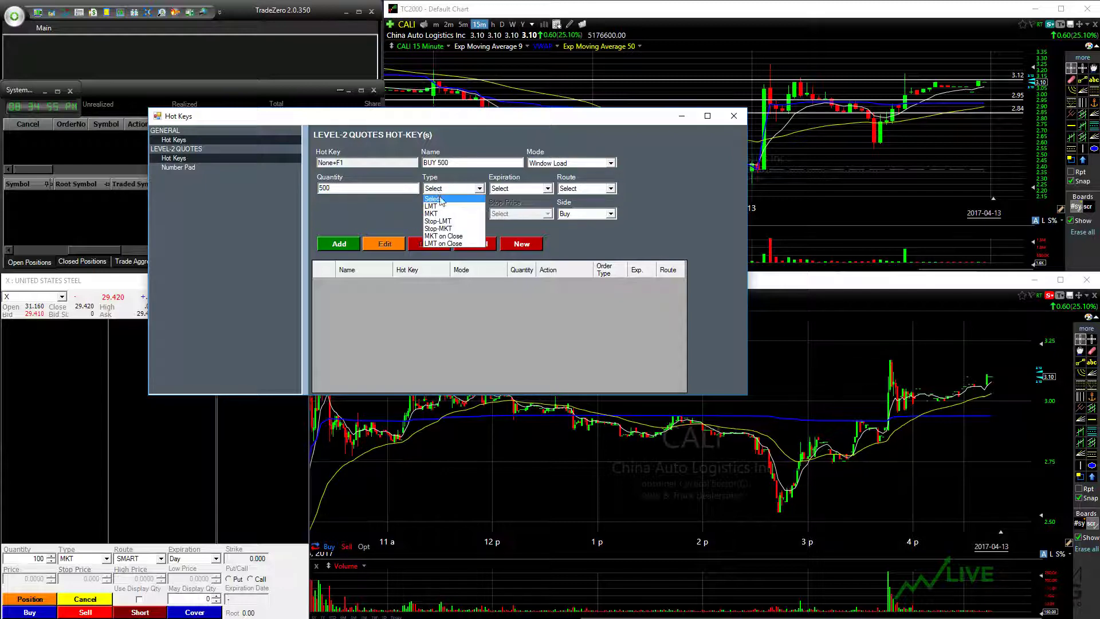
click(438, 207)
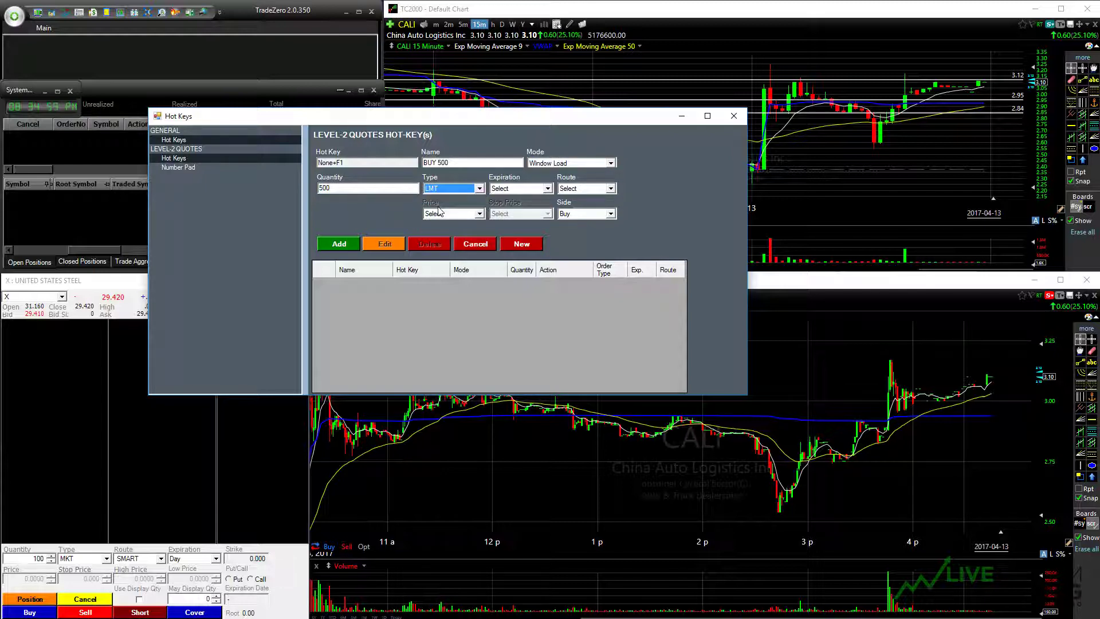
click(533, 192)
click(497, 206)
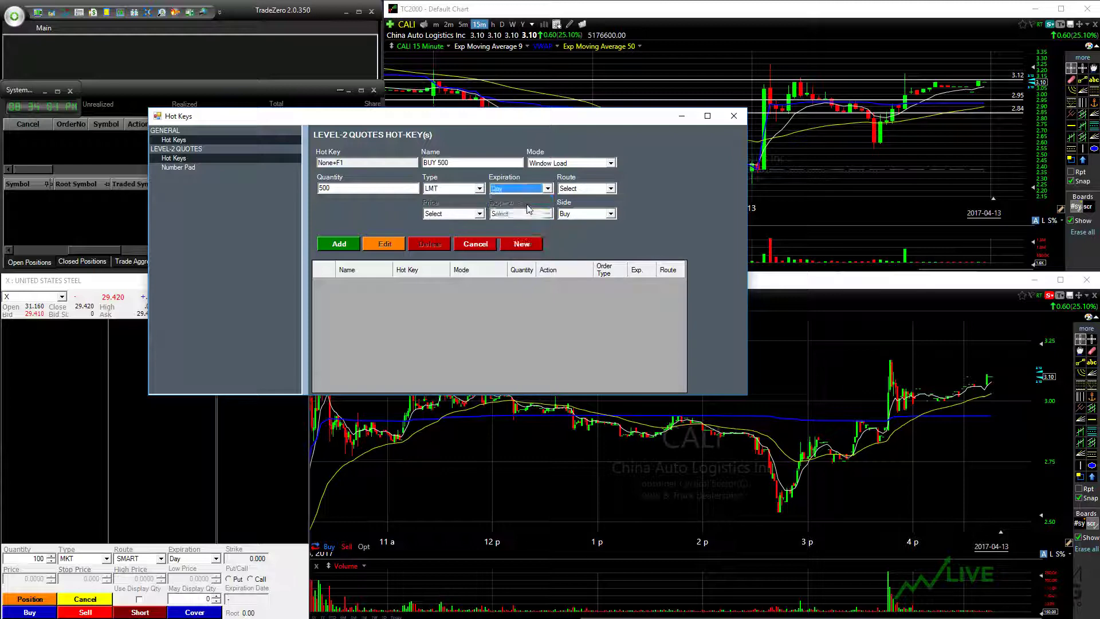
click(574, 191)
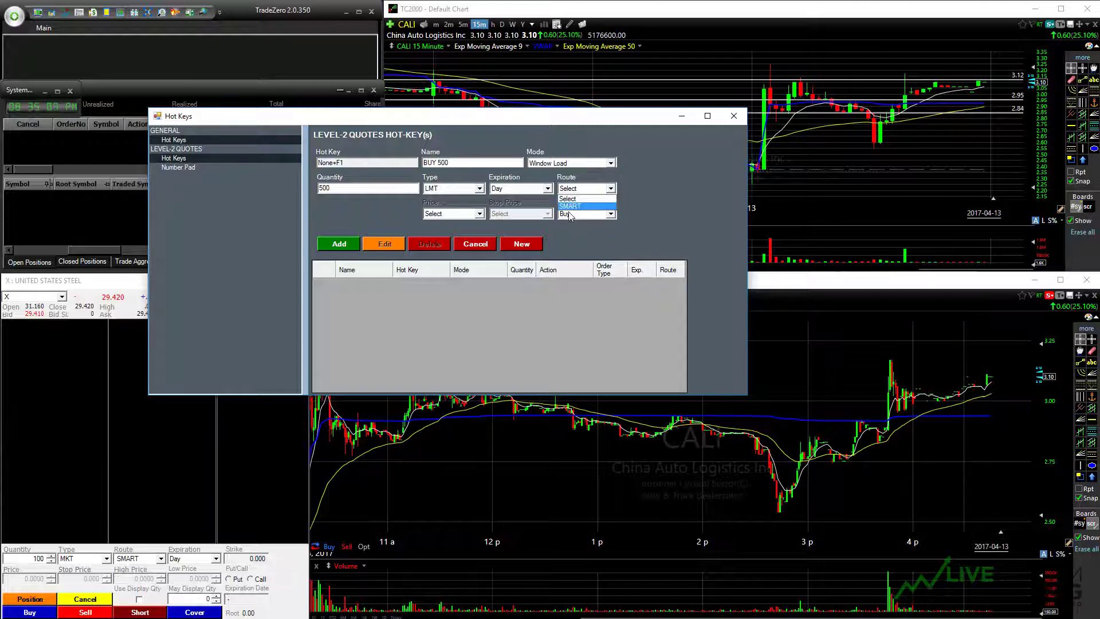
click(571, 207)
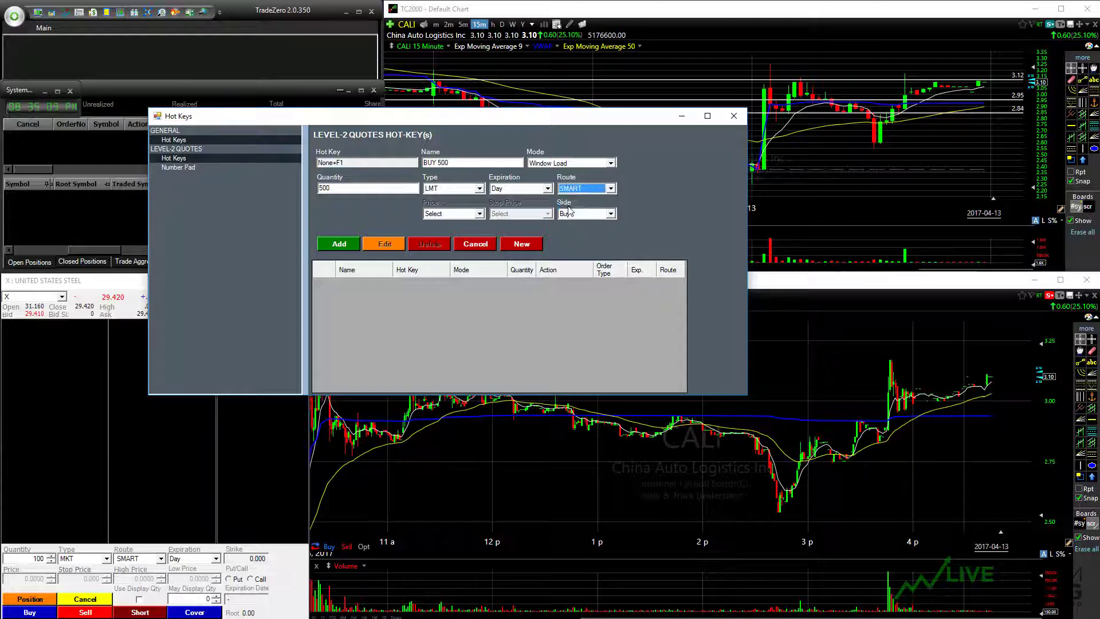
click(461, 216)
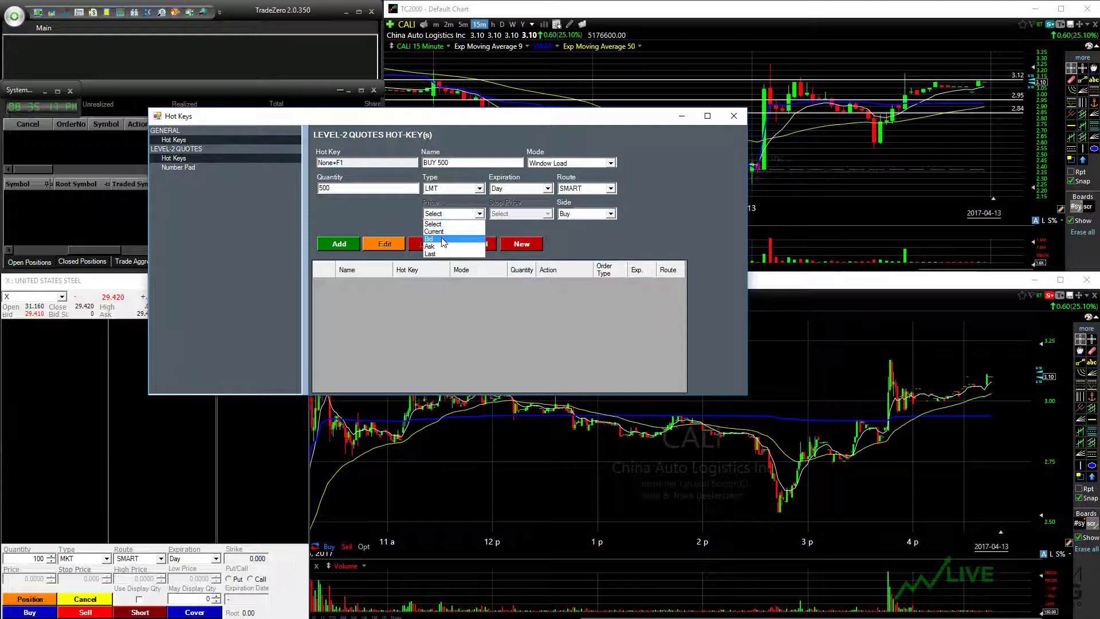
click(441, 238)
click(571, 215)
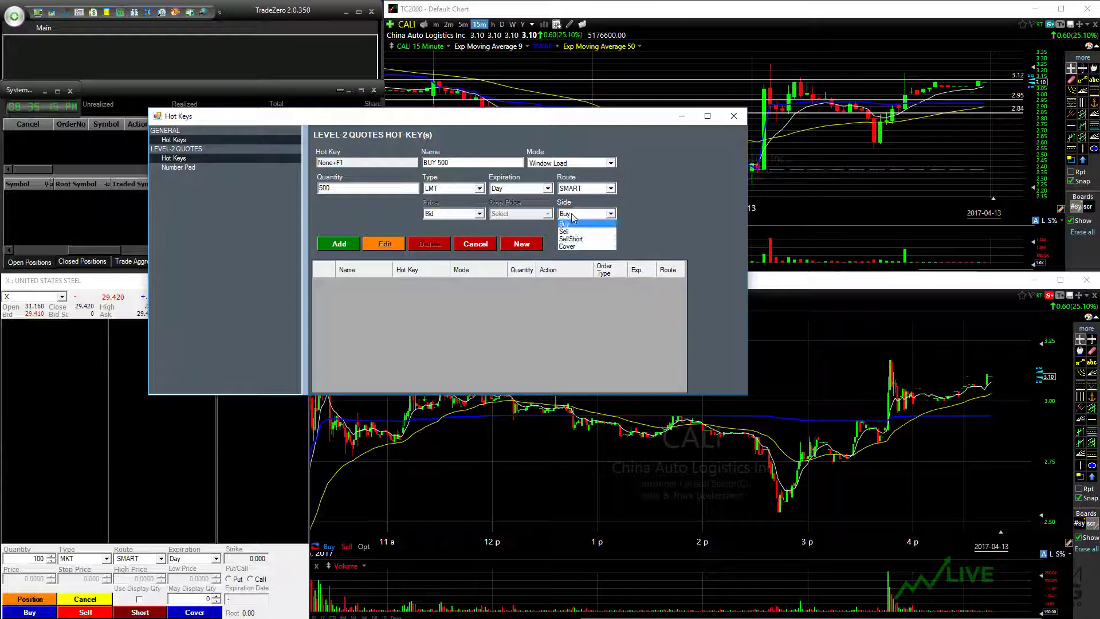
click(572, 218)
click(334, 250)
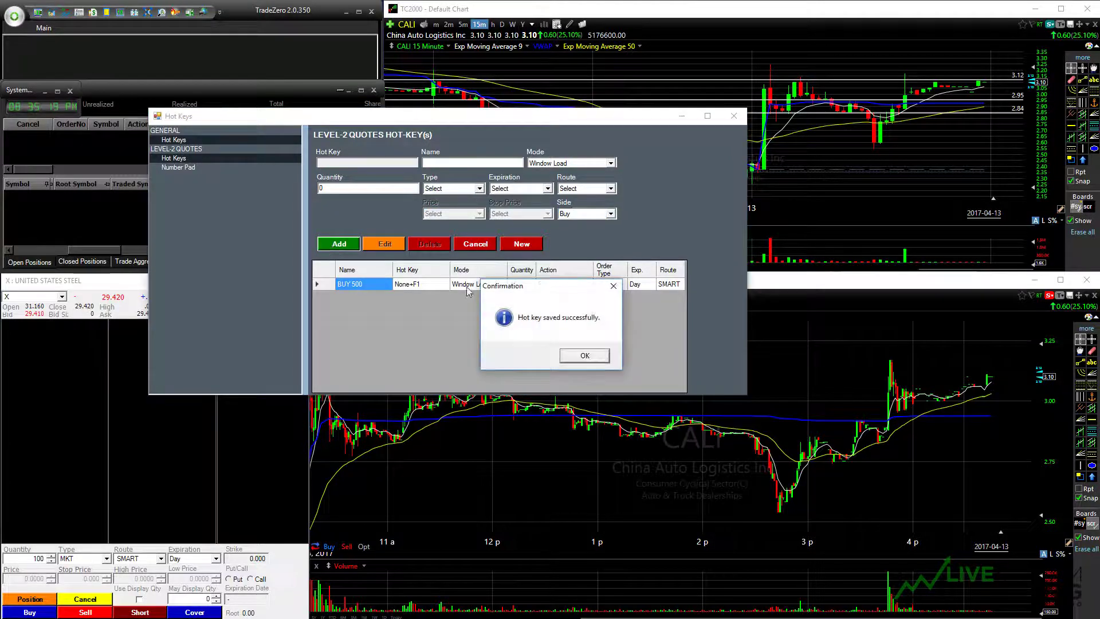
click(585, 355)
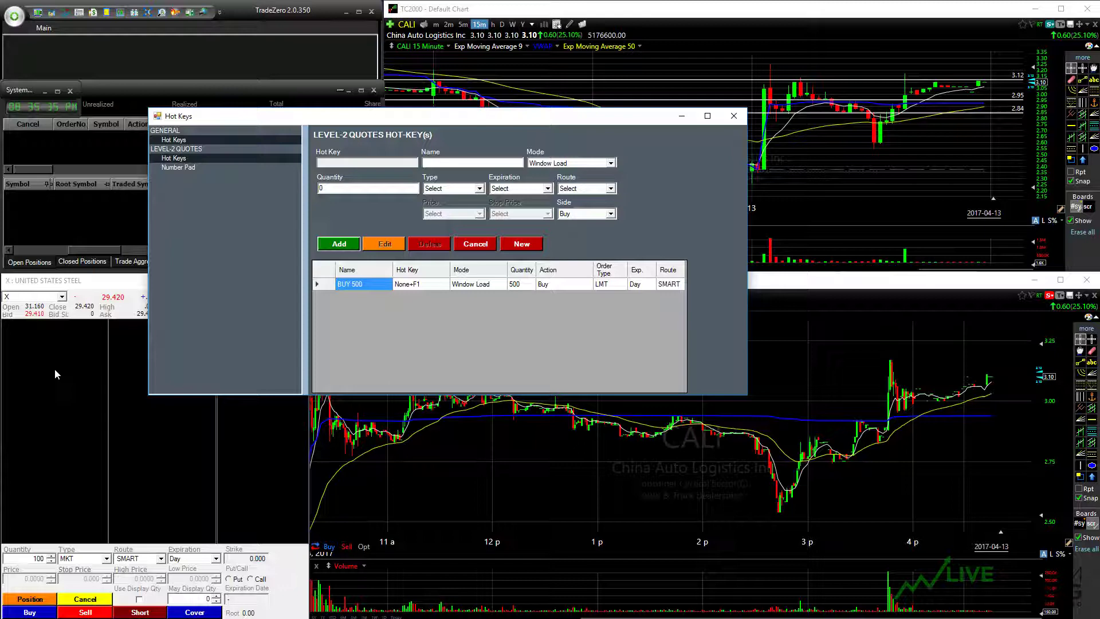
Step: Bind F12 to a new SELL 500 hot key in Window Load mode with quantity 500
click(346, 163)
key(F12)
text(SELL 500)
click(572, 164)
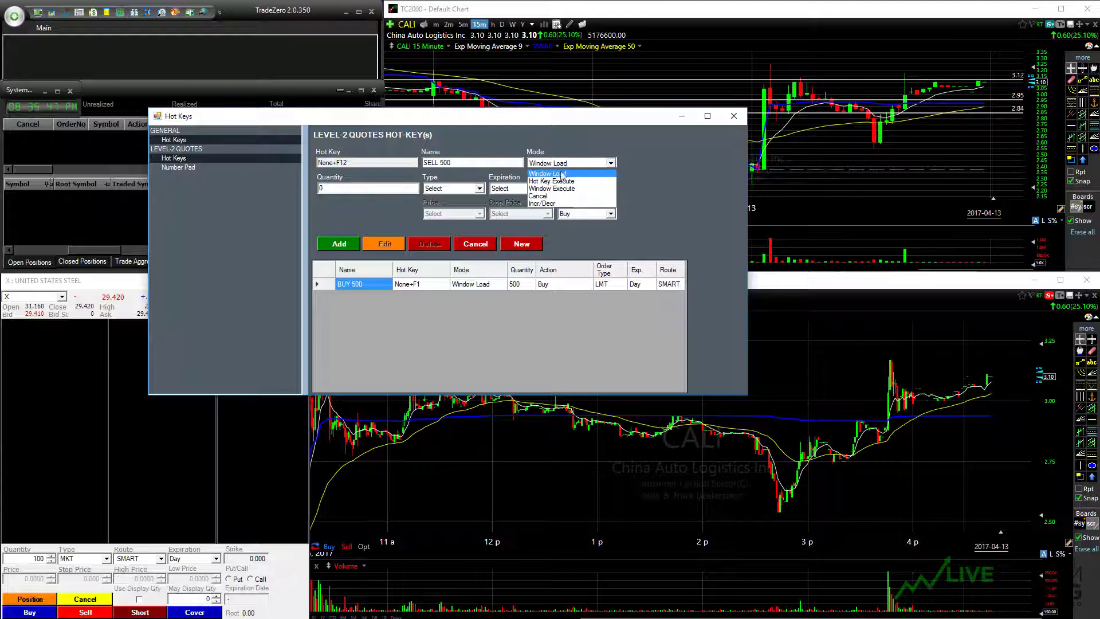
click(564, 176)
key(Tab)
text(500)
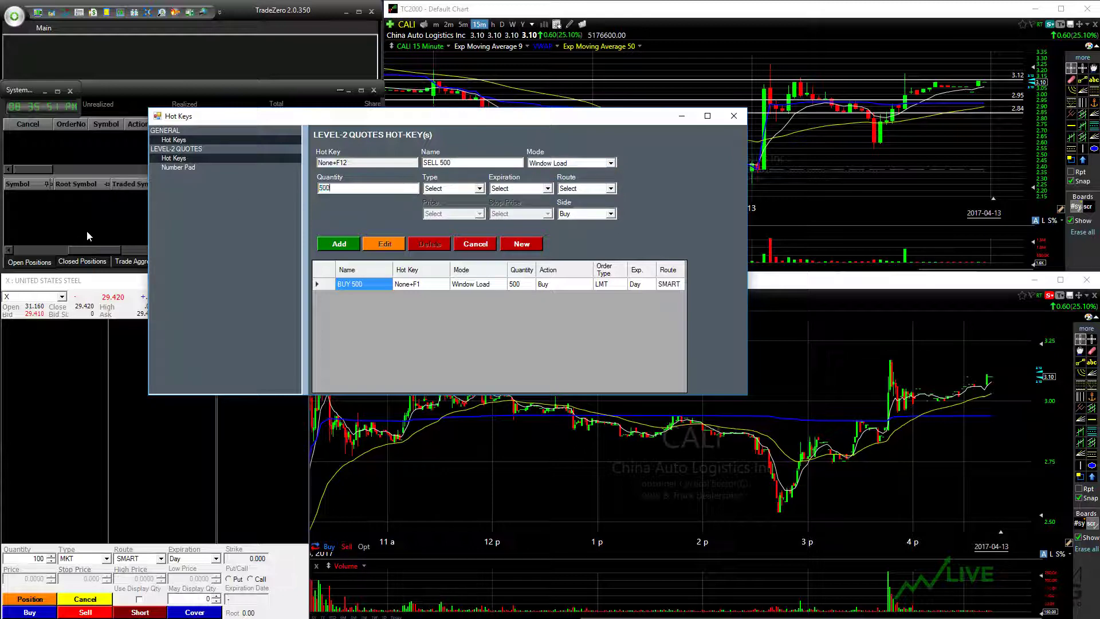
Step: Make it an LMT Day sell at the Ask routed SMART, then add and confirm it
click(433, 189)
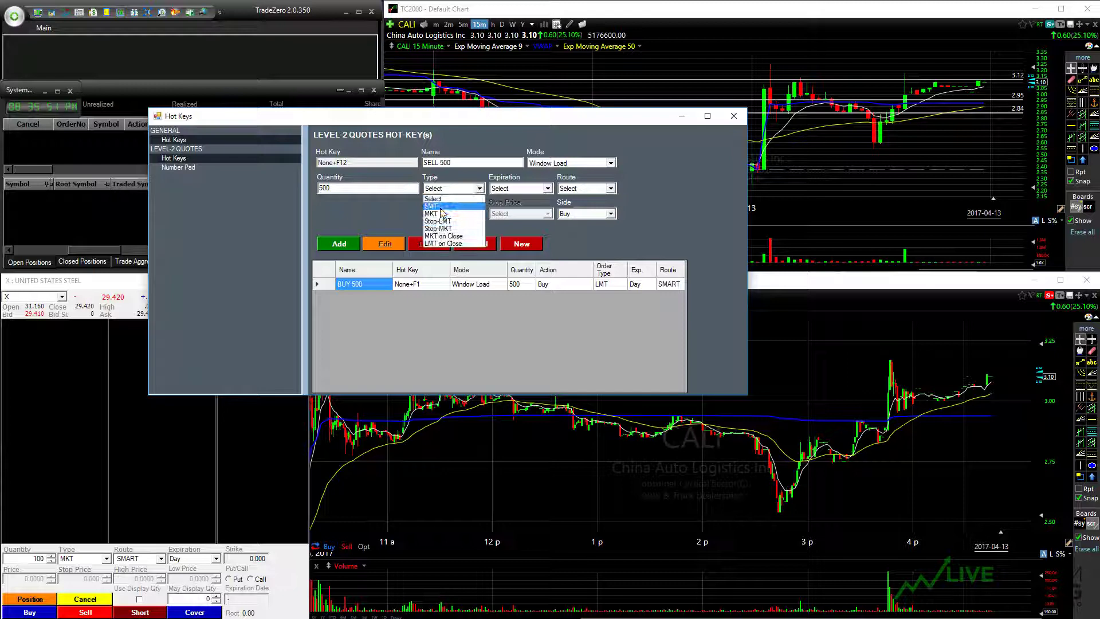
click(431, 206)
click(520, 189)
click(523, 207)
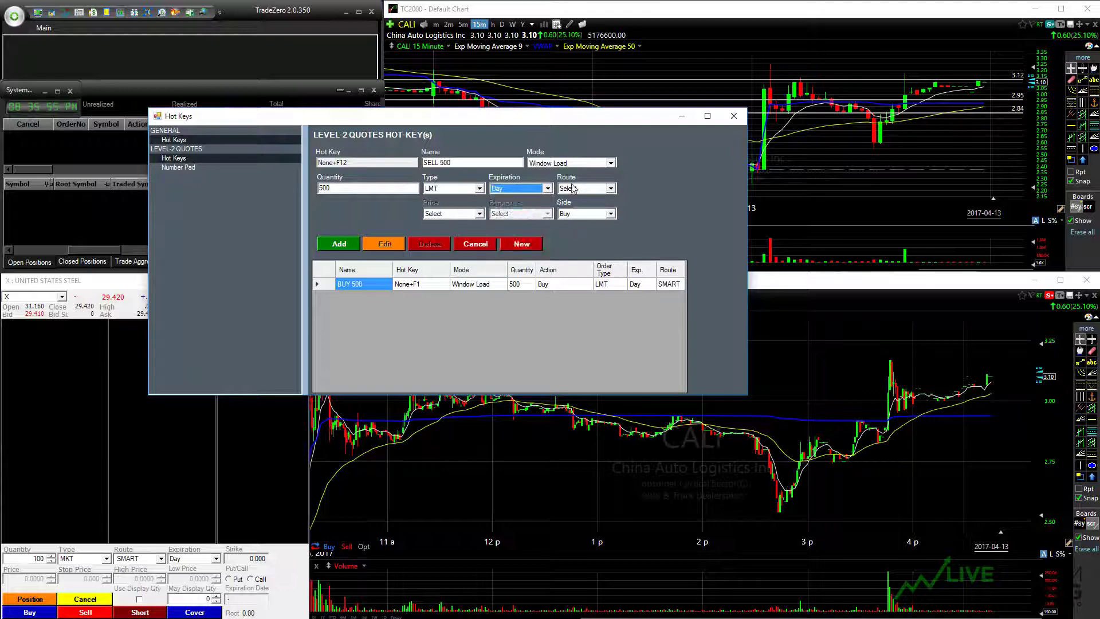
click(576, 188)
click(563, 197)
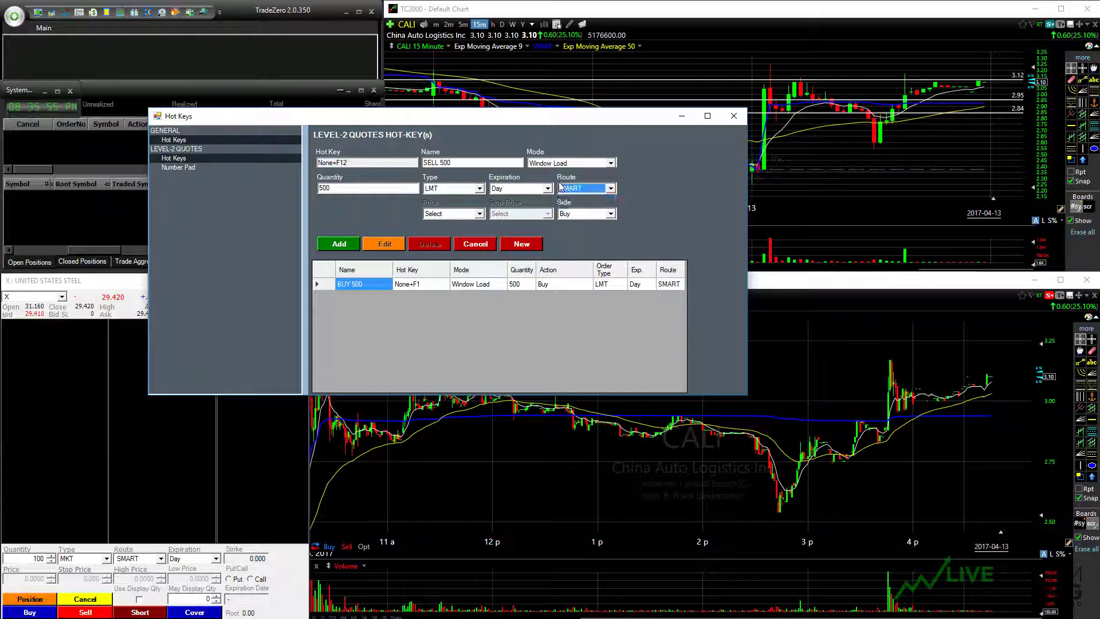
click(469, 213)
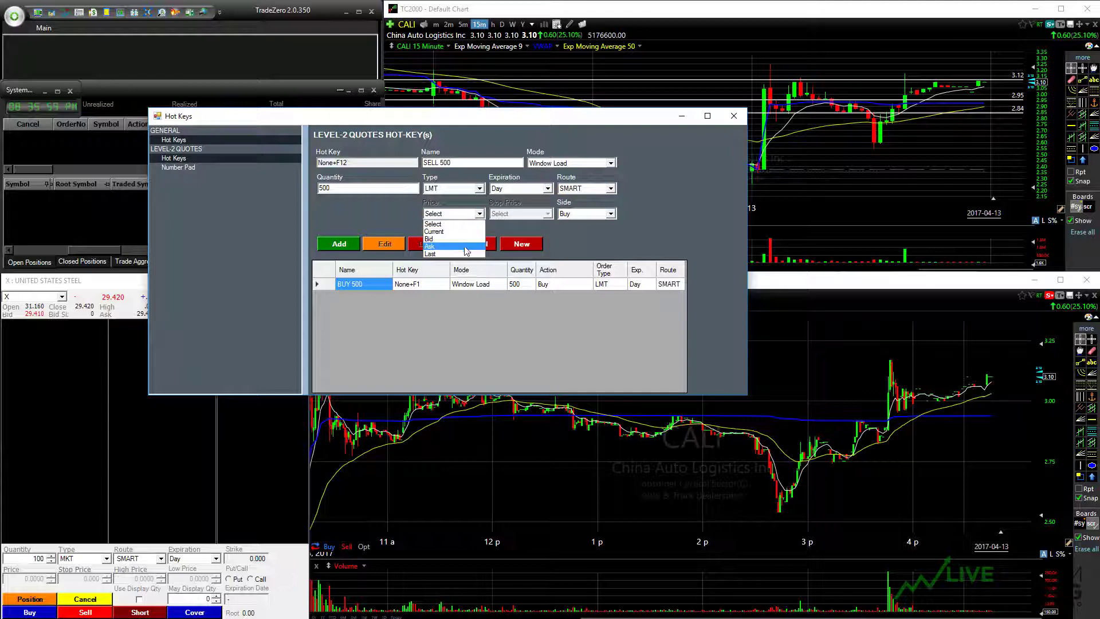
click(465, 247)
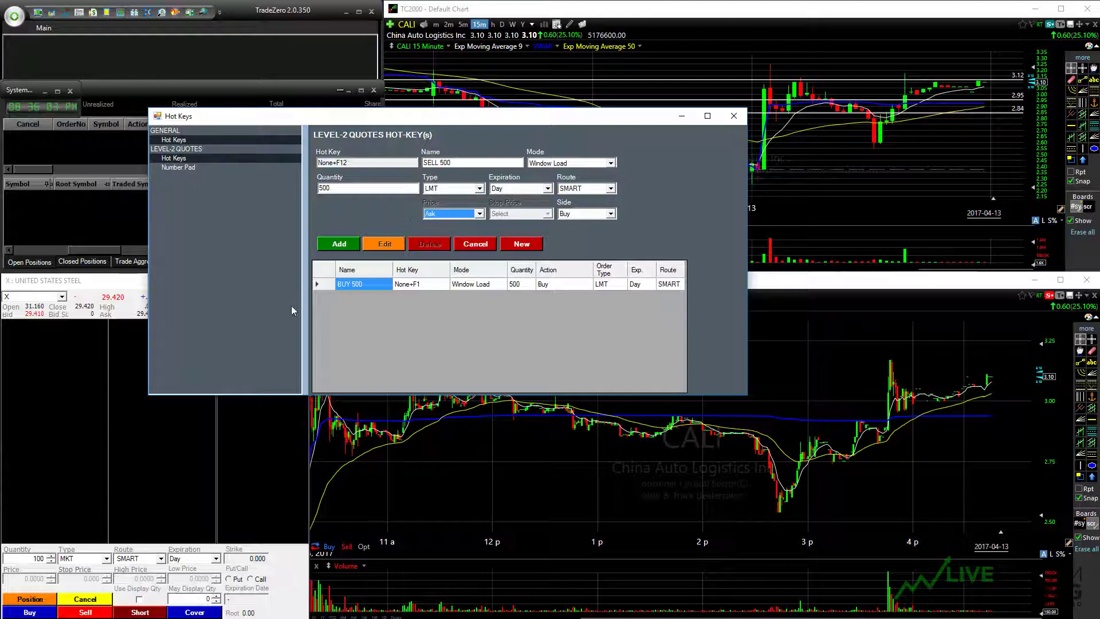
click(571, 214)
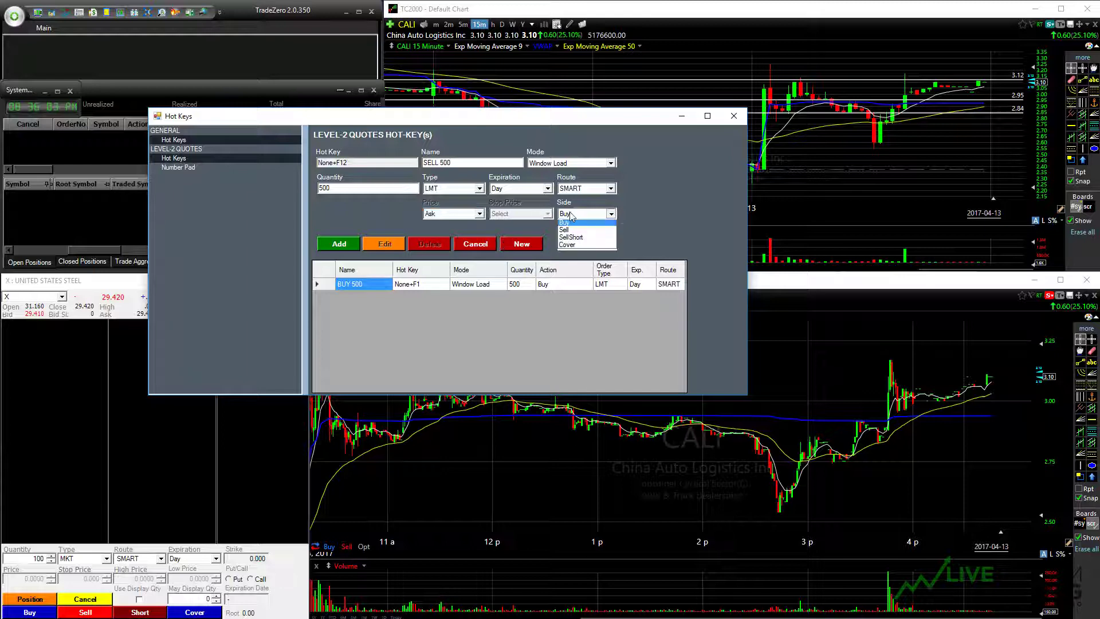
click(567, 231)
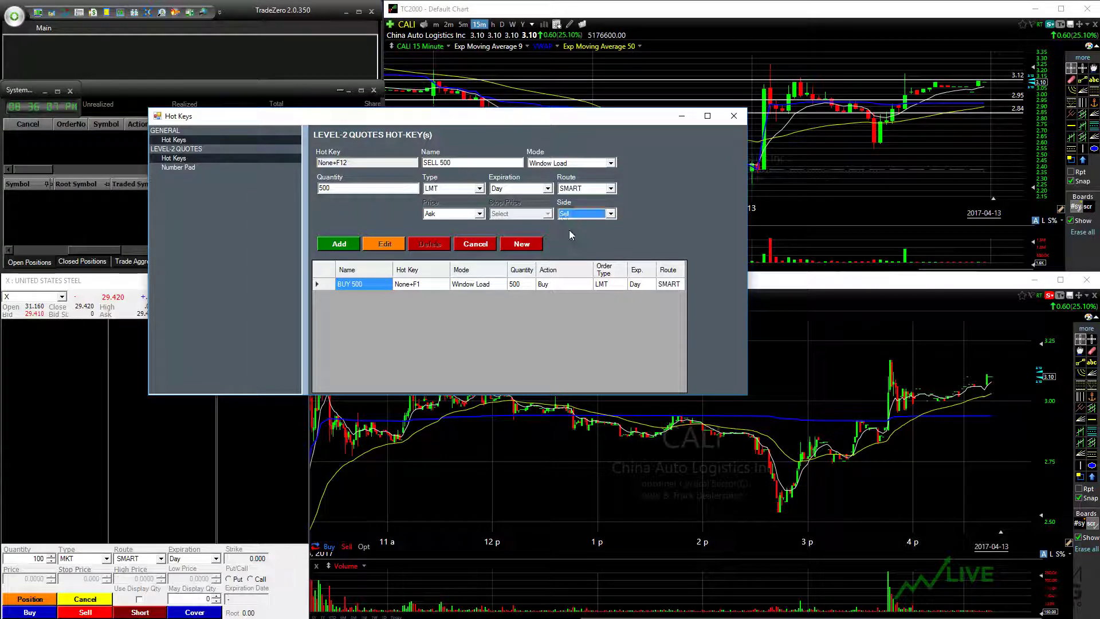
click(340, 244)
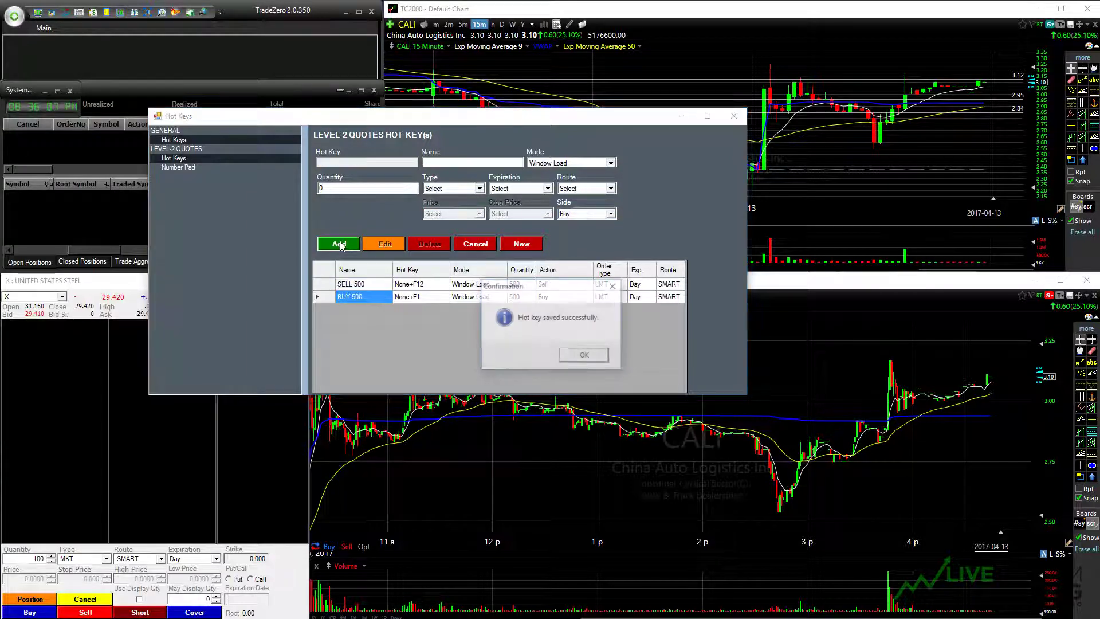
click(584, 356)
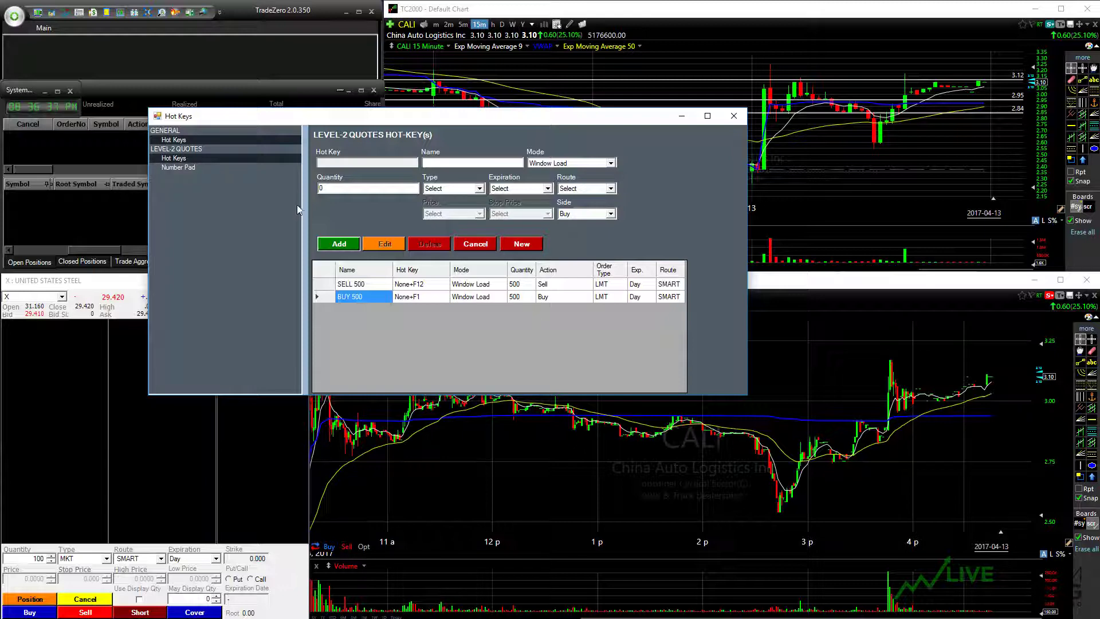
Step: Bind Shift+F12 to a new SHORT 500 hot key in Window Load mode with quantity 500
click(349, 166)
key(shift)
key(shift+F12)
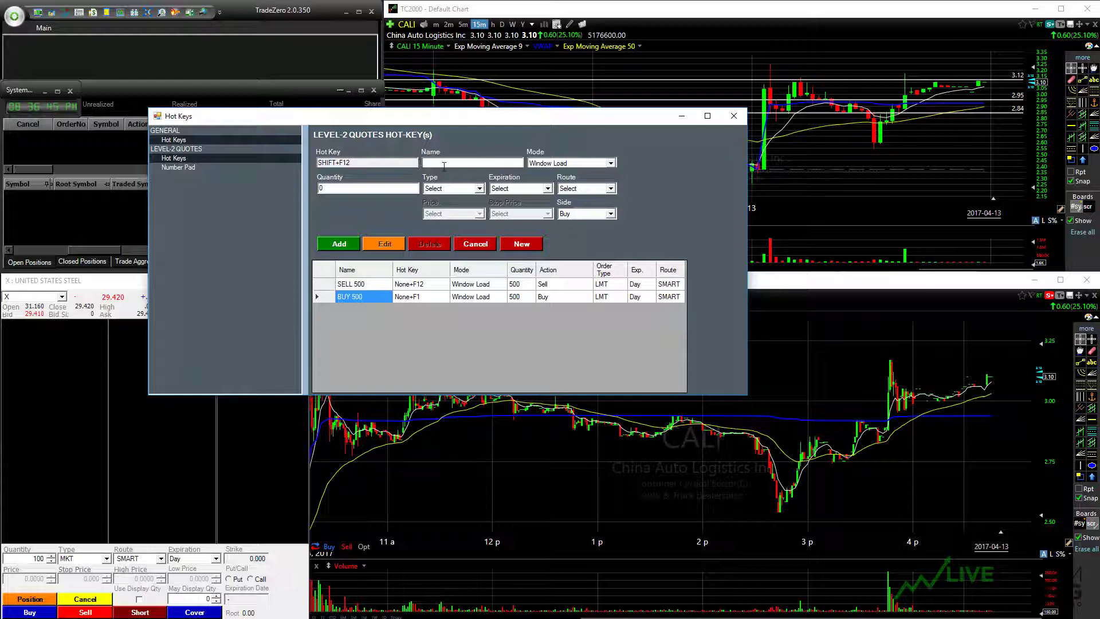
click(444, 166)
text(SHORT 500)
key(Tab)
key(alt+Down)
key(Escape)
key(Tab)
text(500)
Step: Make it an LMT Day SellShort at the Ask routed SMART, then add and confirm it
click(438, 189)
click(467, 209)
click(518, 189)
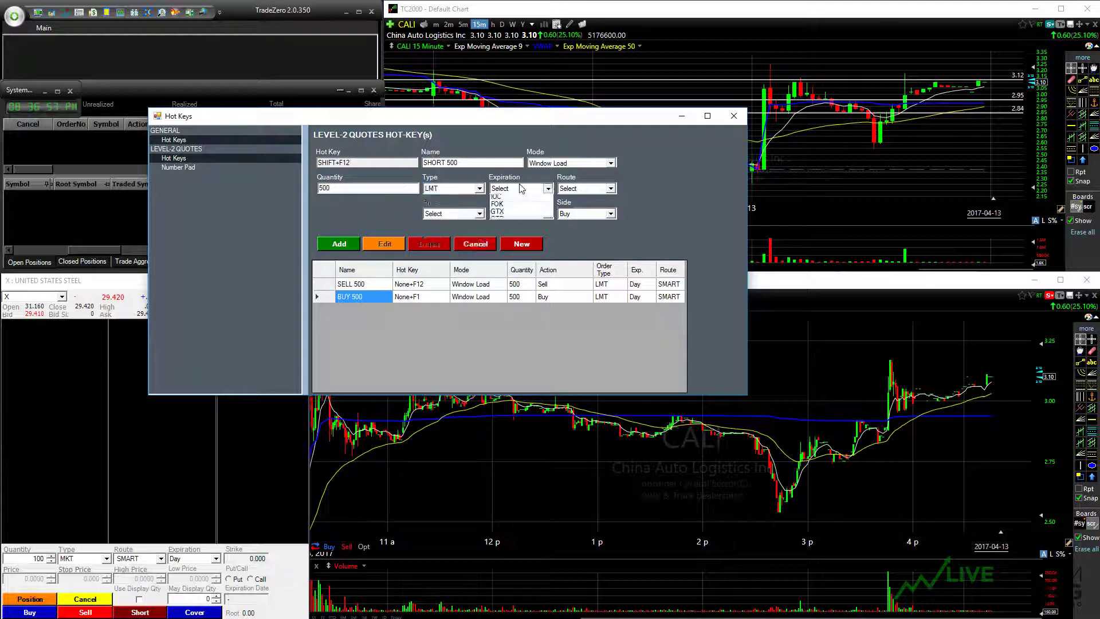
click(515, 205)
click(575, 191)
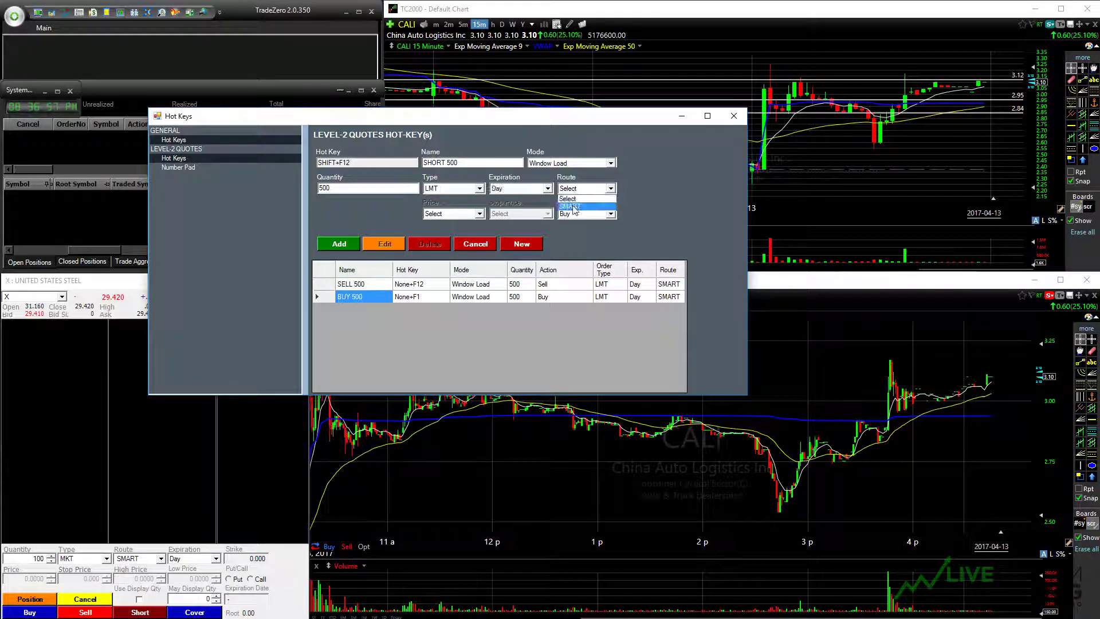
click(573, 205)
click(444, 214)
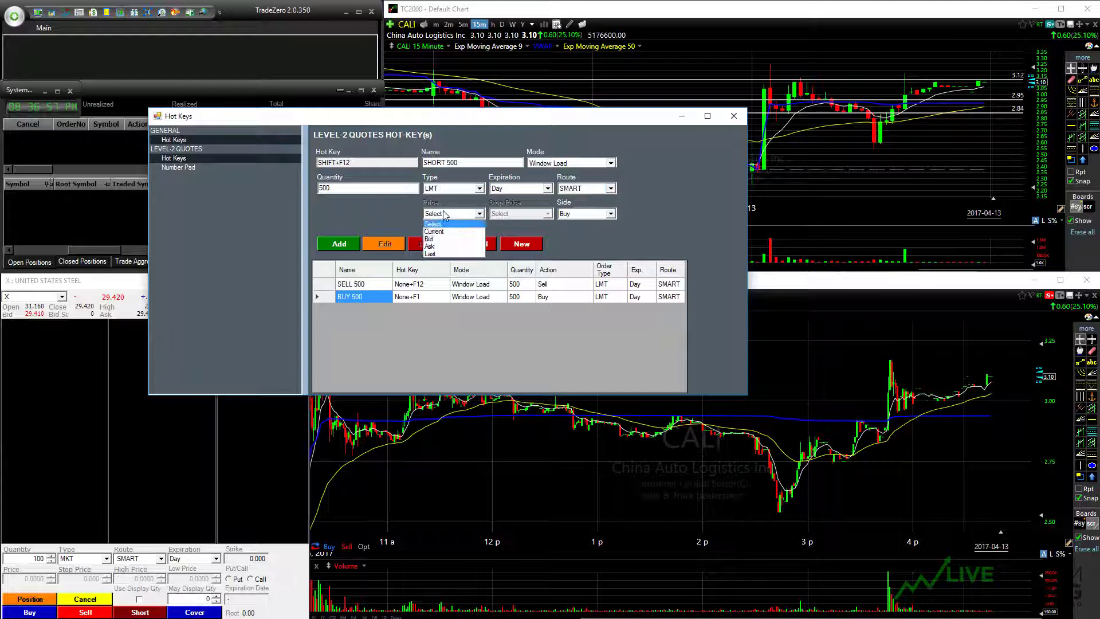
click(445, 247)
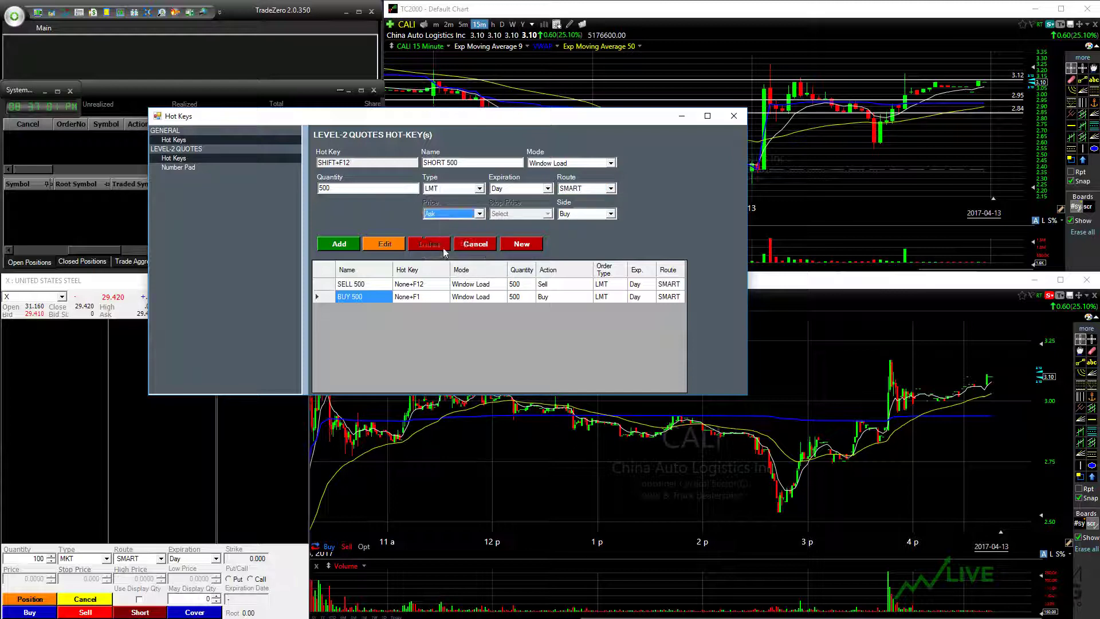
click(563, 215)
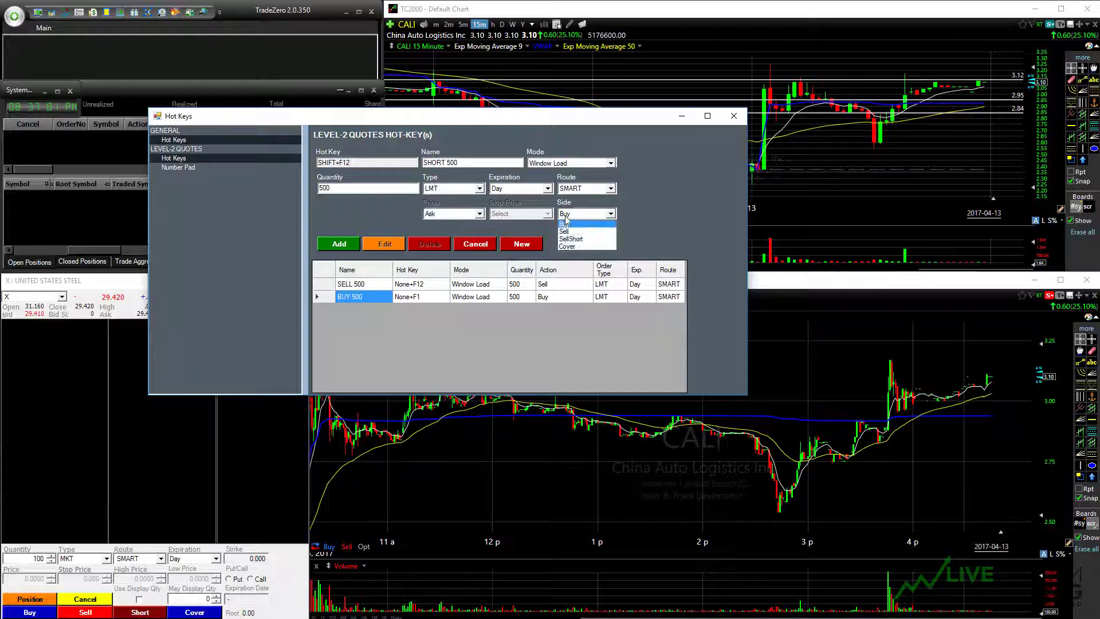
click(586, 243)
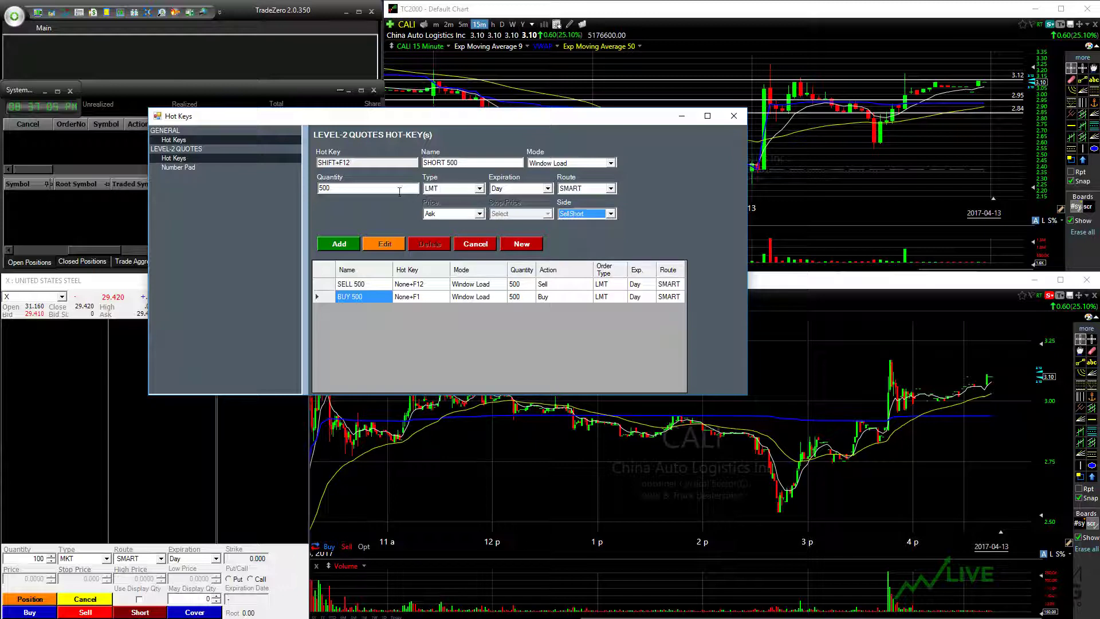
click(353, 243)
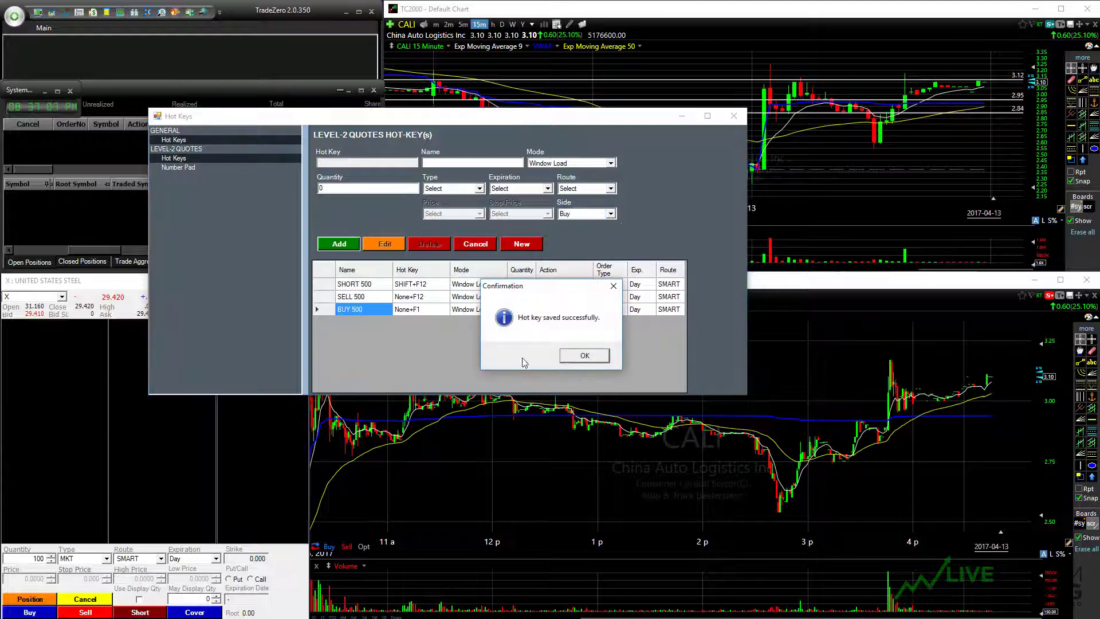
click(580, 358)
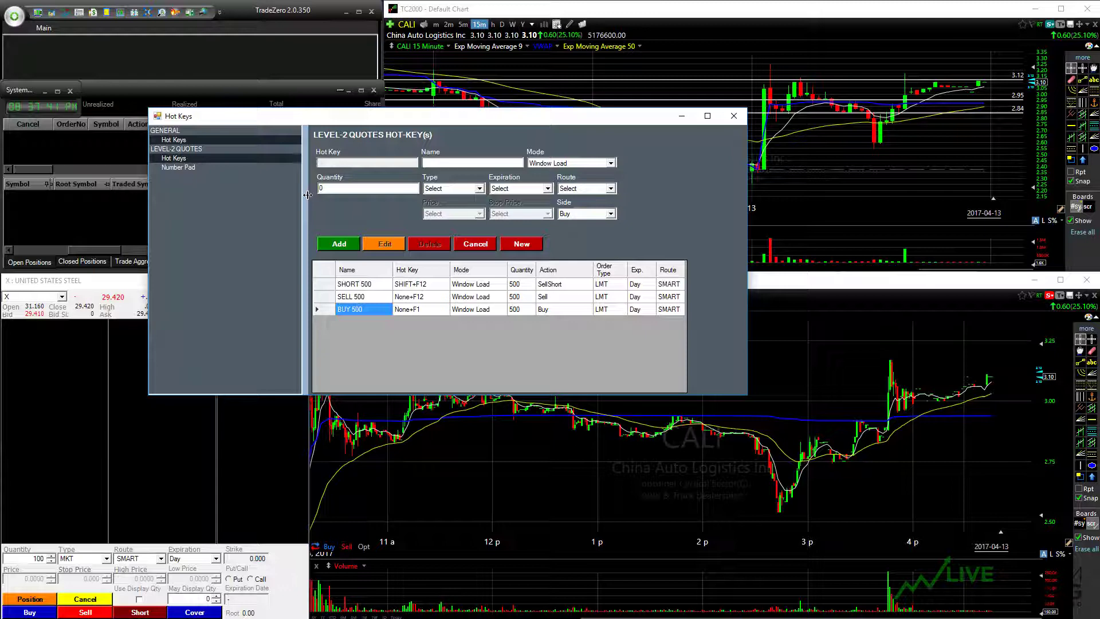
Step: Capture Shift+F1 for a new COVER 500 hot key in Window Load mode with quantity 500
key(shift)
click(446, 160)
text(COVER 500)
click(554, 165)
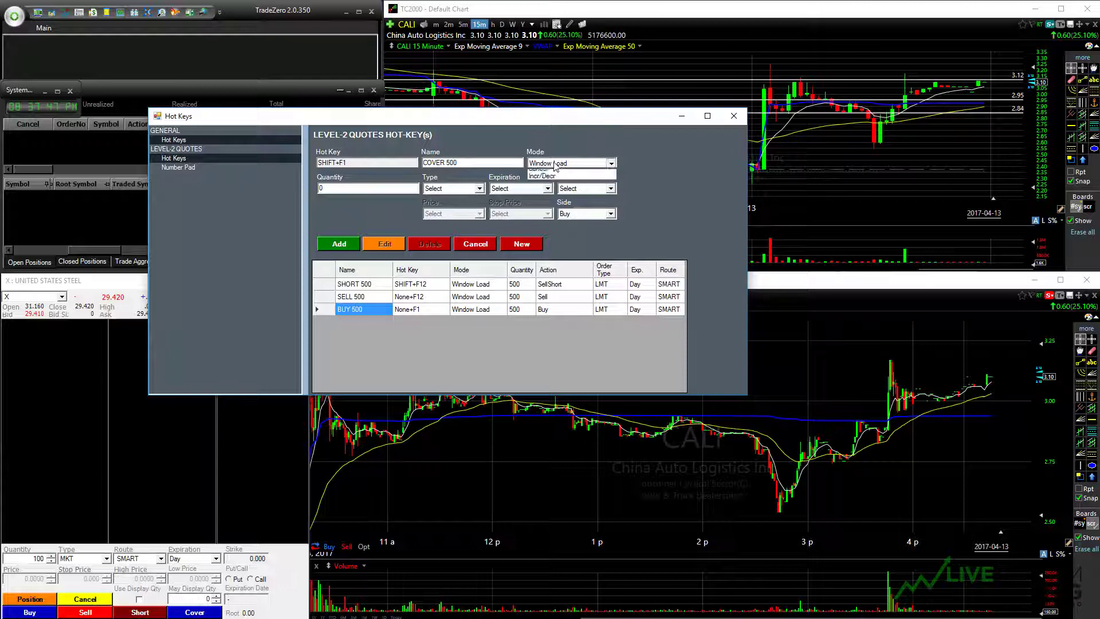
key(Tab)
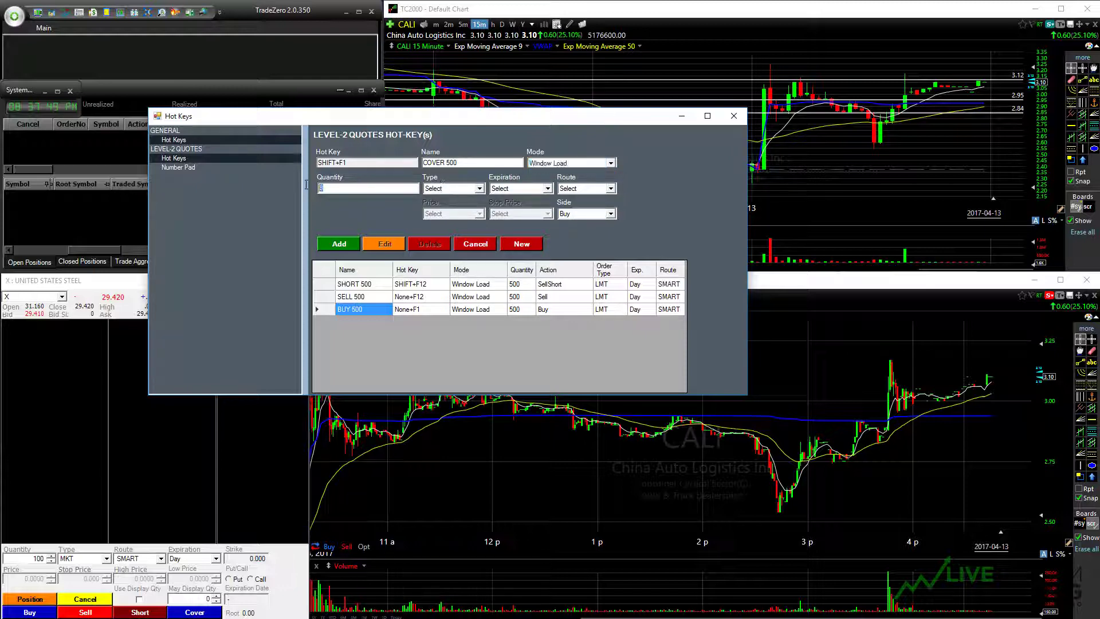
text(500)
Step: Make it an LMT Day cover at the Bid routed SMART and add it
click(453, 189)
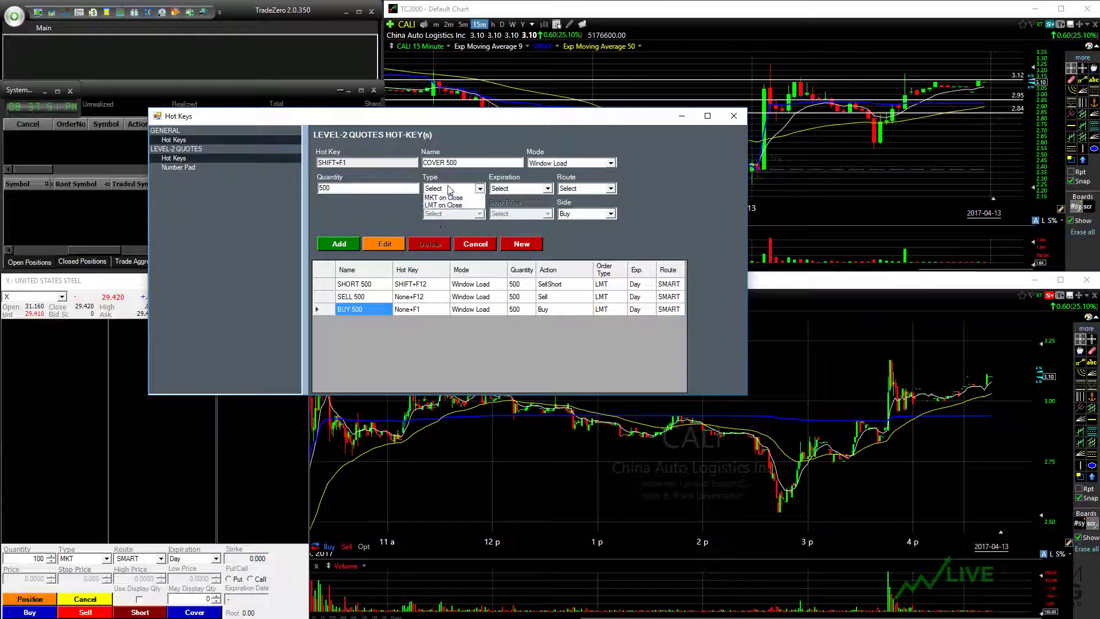
click(453, 207)
click(511, 189)
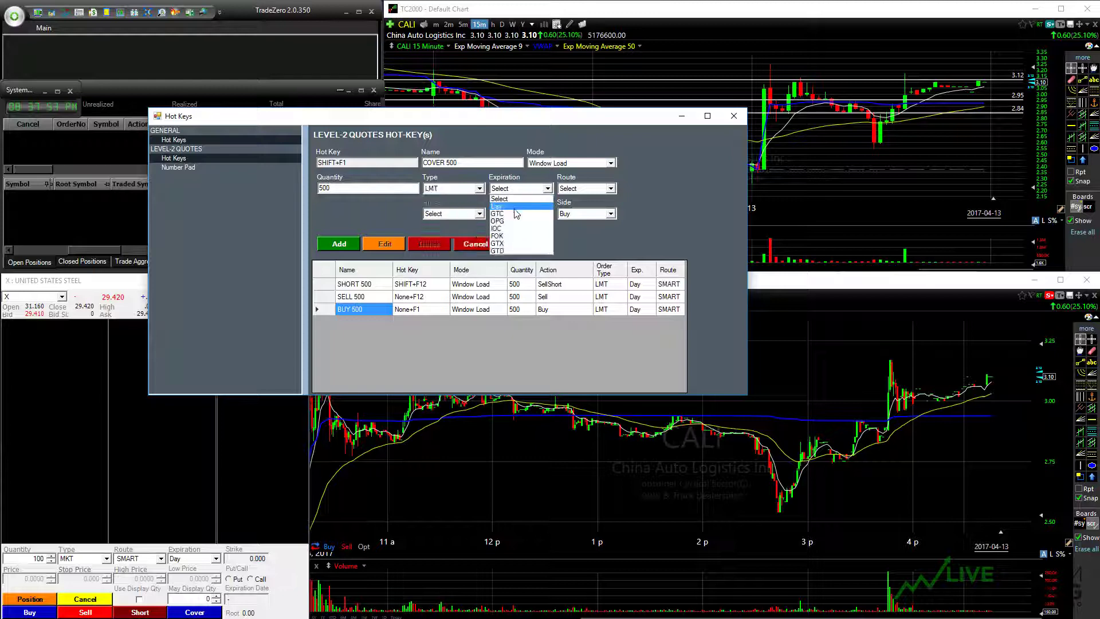
click(509, 206)
click(585, 189)
click(573, 197)
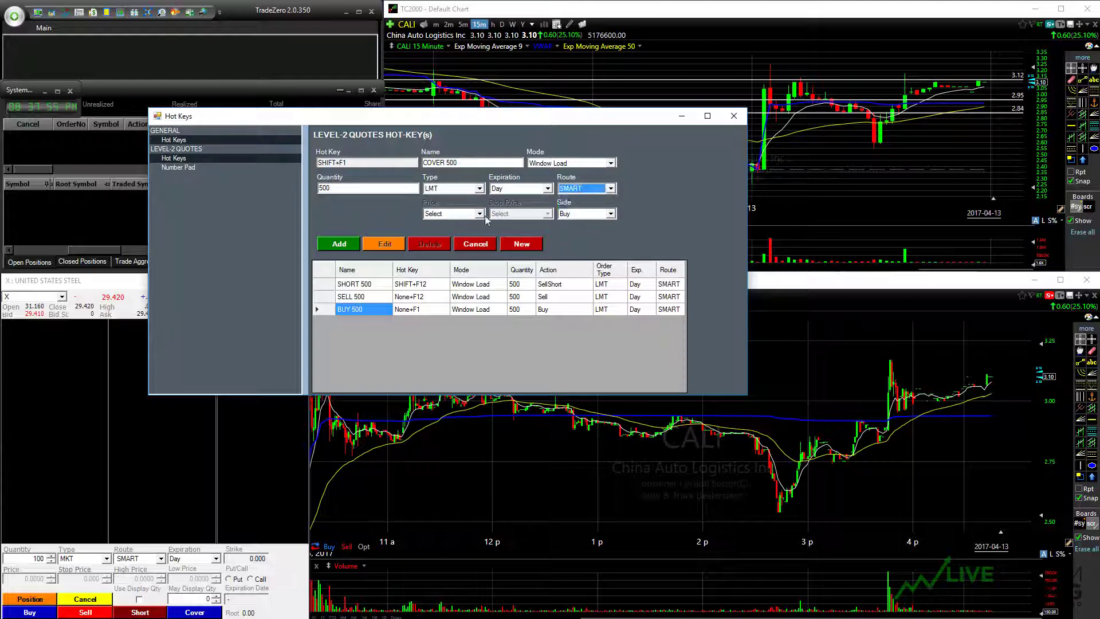
click(472, 213)
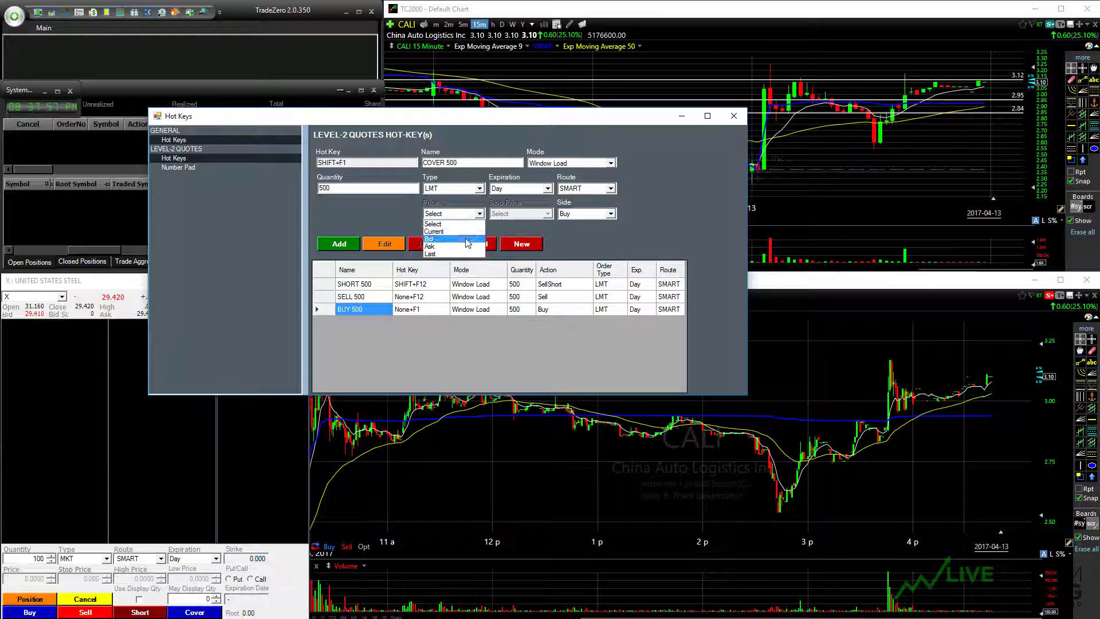
click(467, 239)
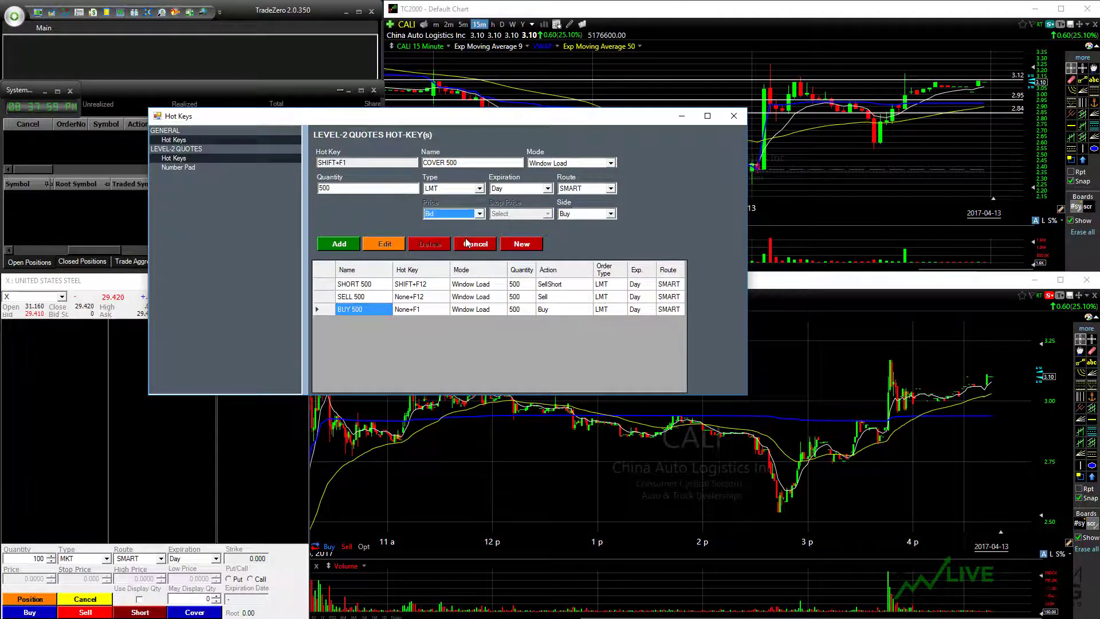
click(568, 214)
click(576, 245)
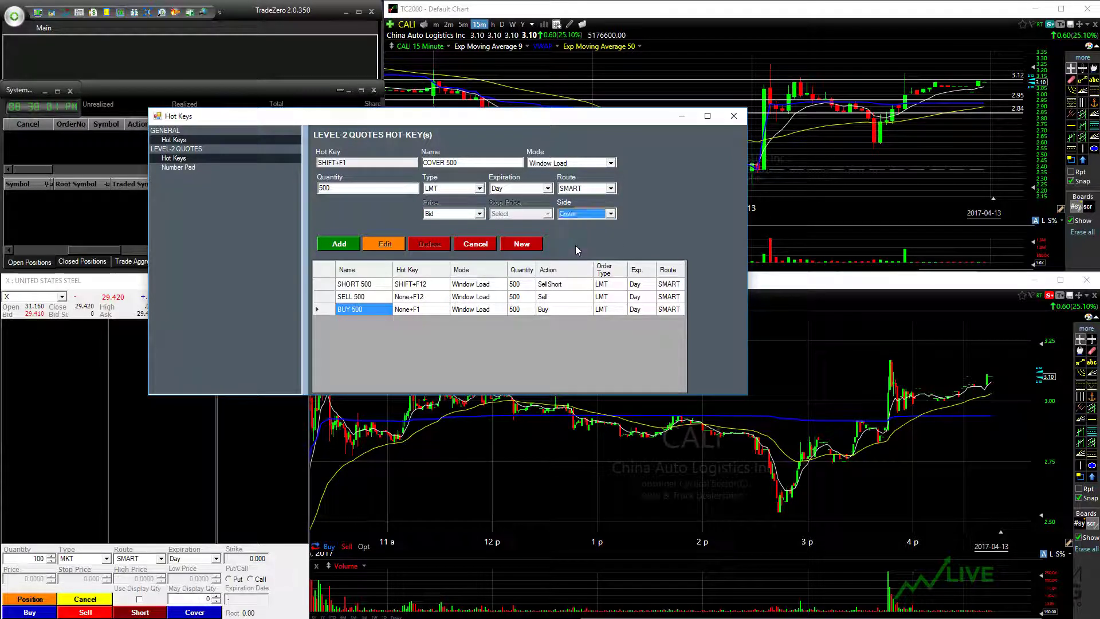
click(339, 244)
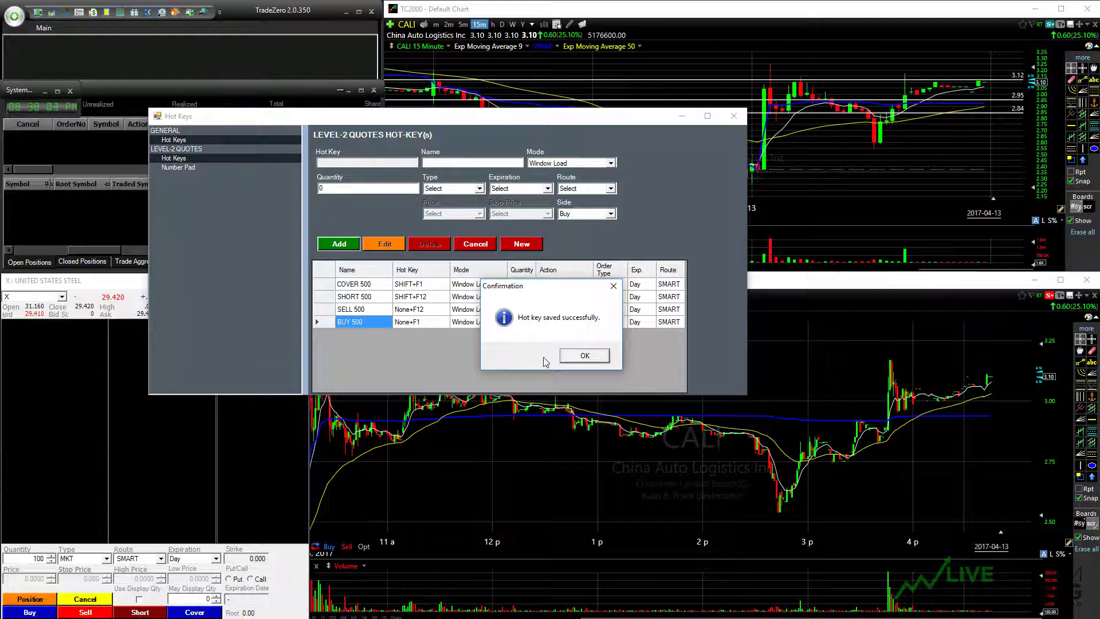
Step: Acknowledge the COVER 500 confirmation and begin a BUY 1000 hot key on key 2
click(583, 354)
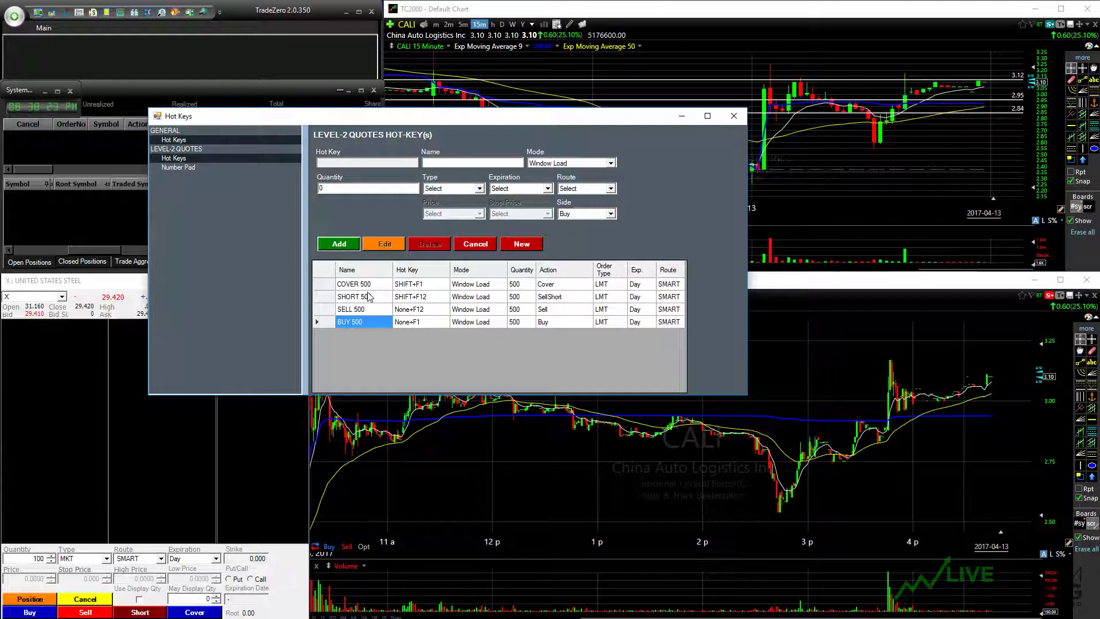
click(353, 163)
key(2)
click(467, 162)
text(BUY 1000)
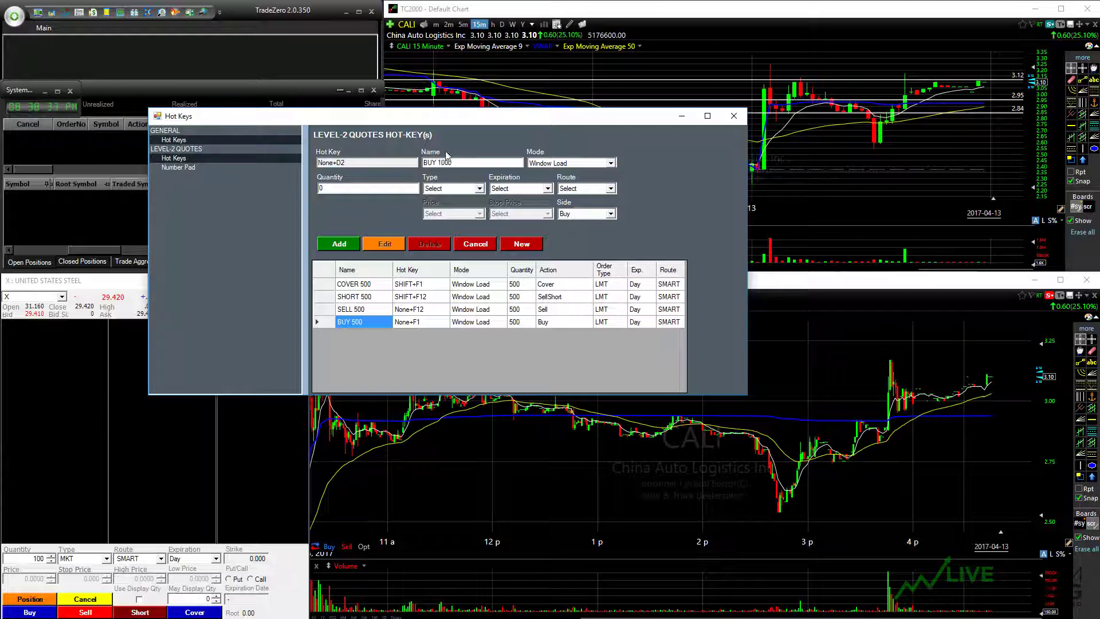
Step: Discard the BUY 1000 name and capture Escape as the new hot key instead
drag(473, 162, 423, 163)
key(BackSpace)
key(Delete)
key(Escape)
Step: Set the Escape key to Cancel mode, name it CANCEL LAST targeting Last Order, and save it
click(555, 165)
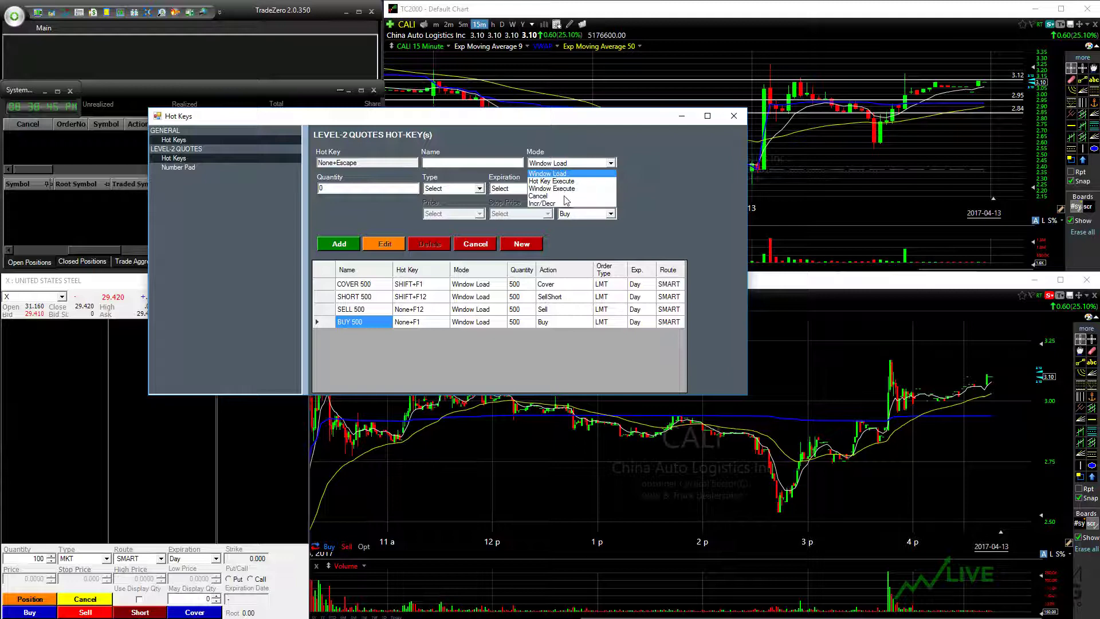
click(565, 197)
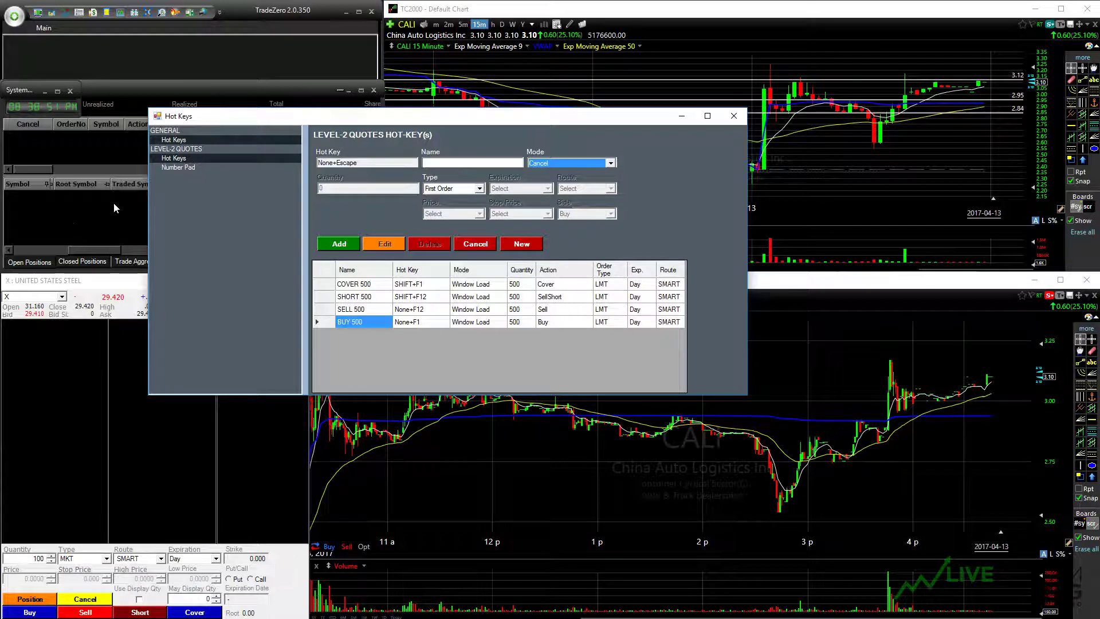
click(452, 163)
text(CANCEL LAST)
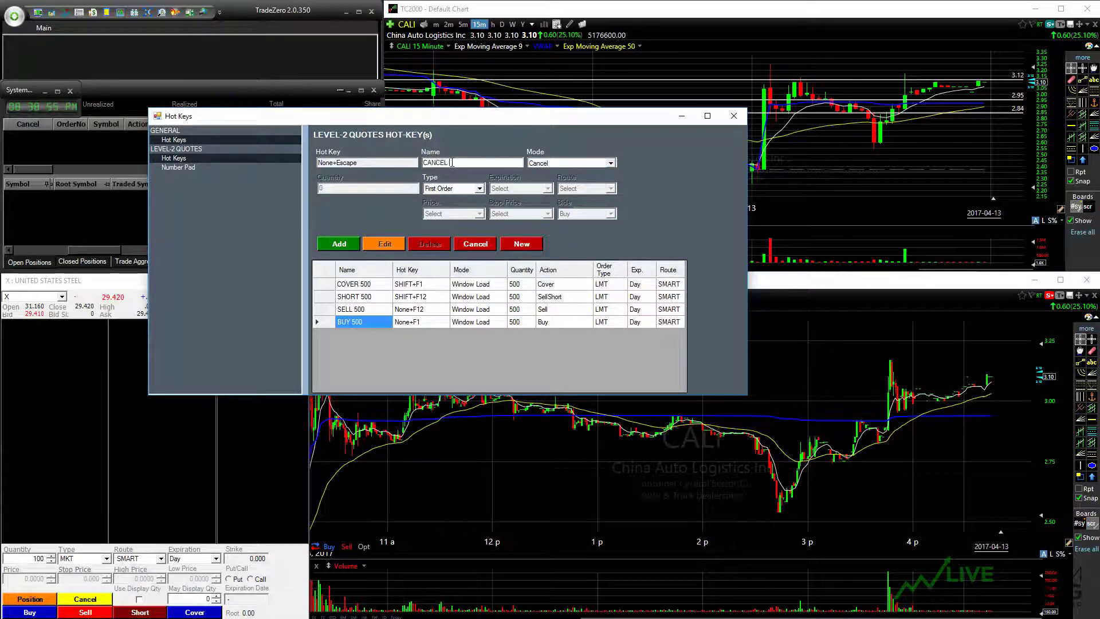
click(451, 189)
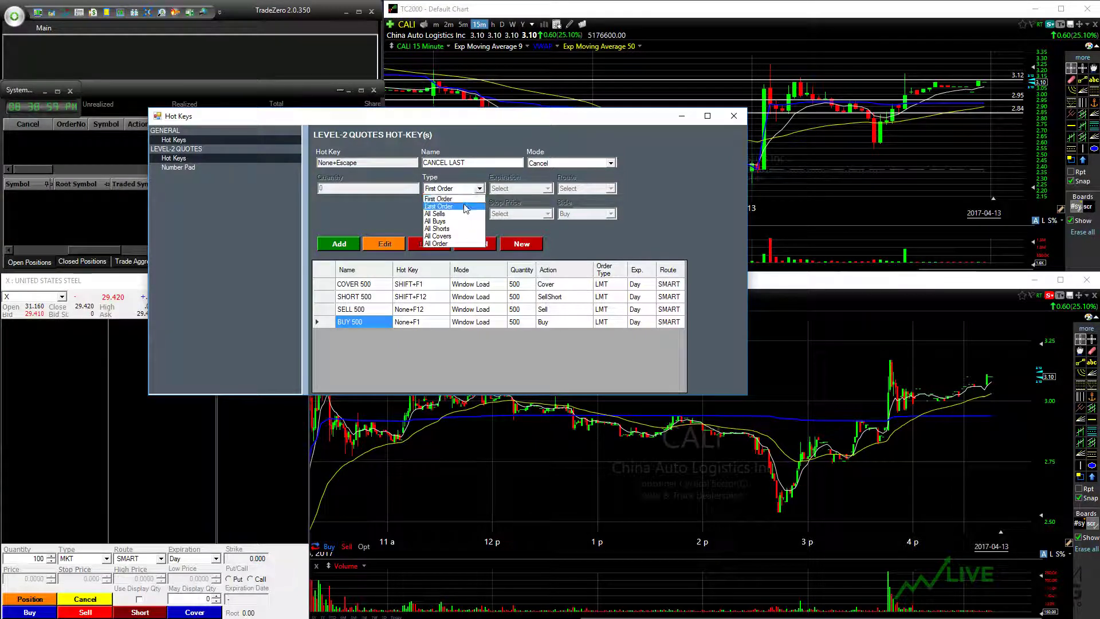
click(455, 207)
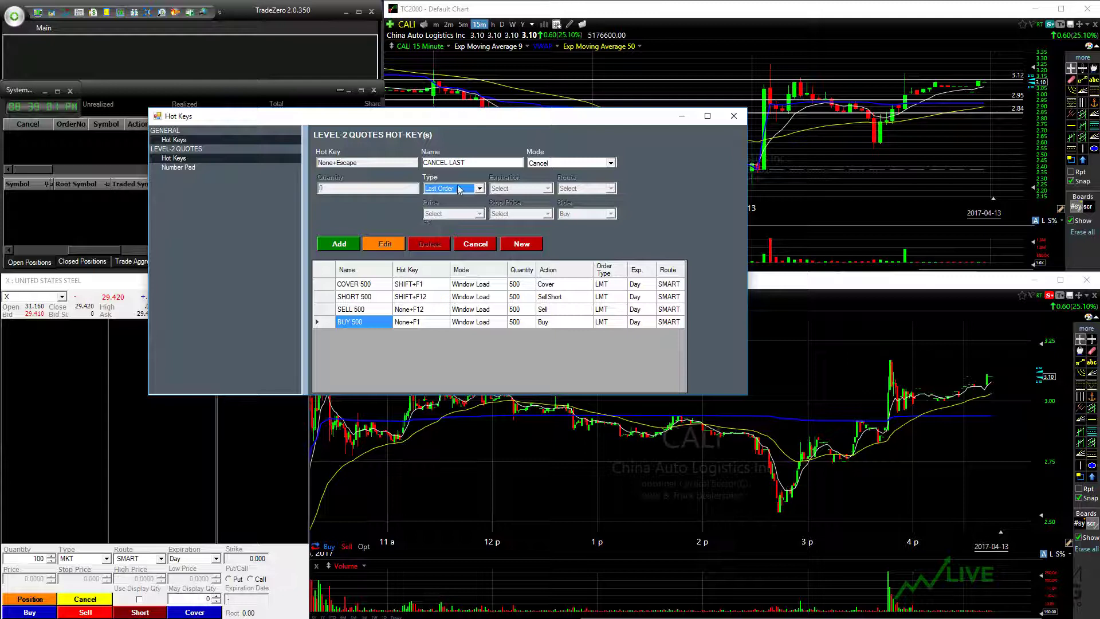
click(459, 190)
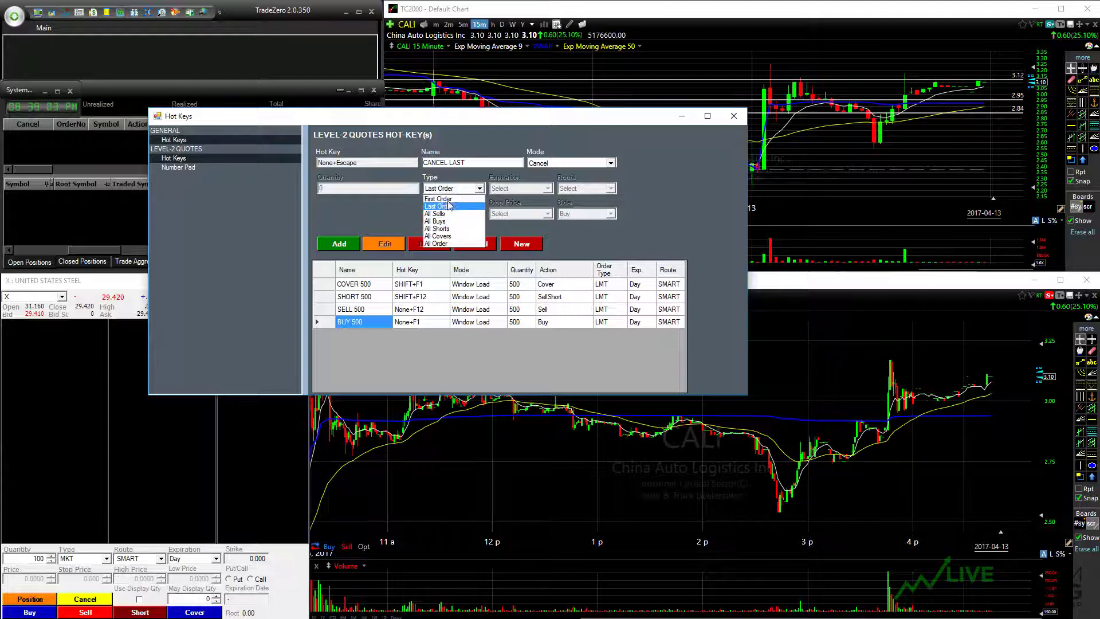
click(449, 206)
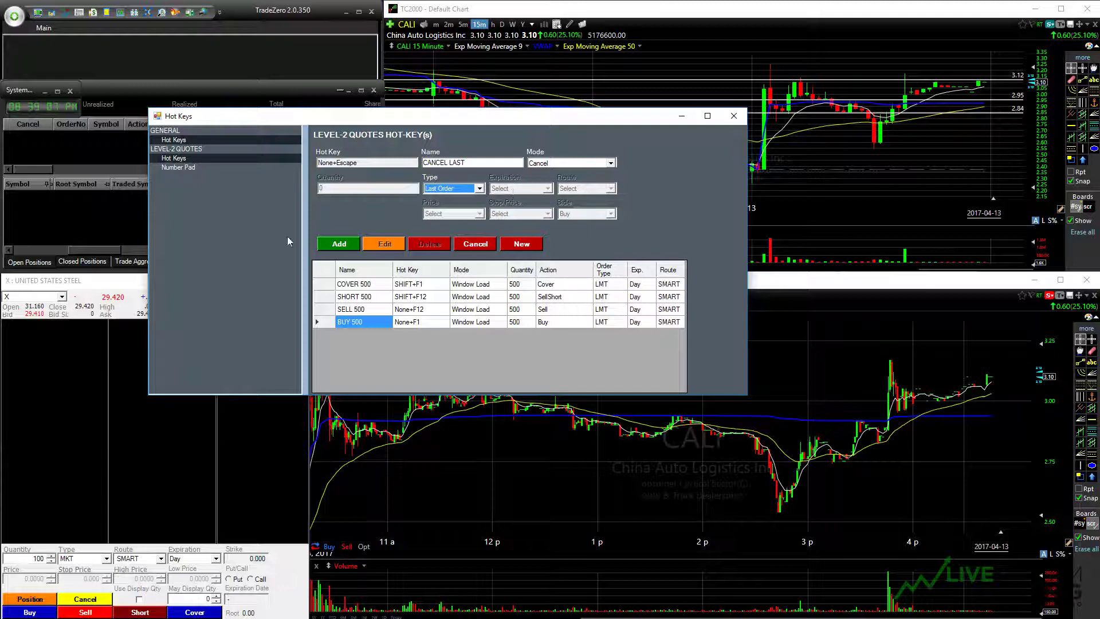
click(334, 247)
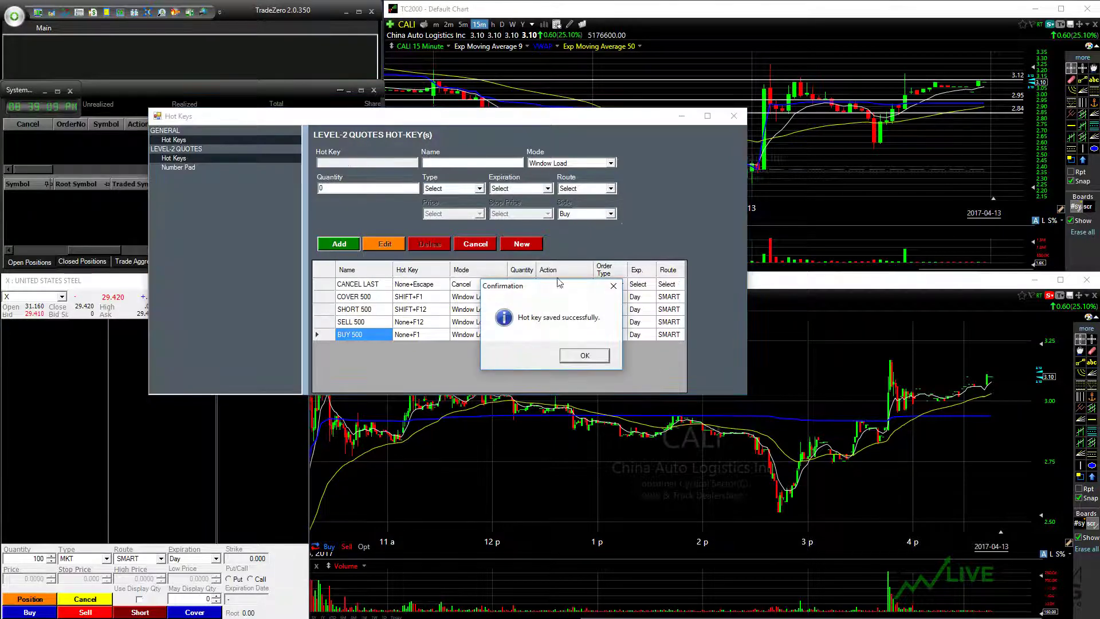
click(587, 356)
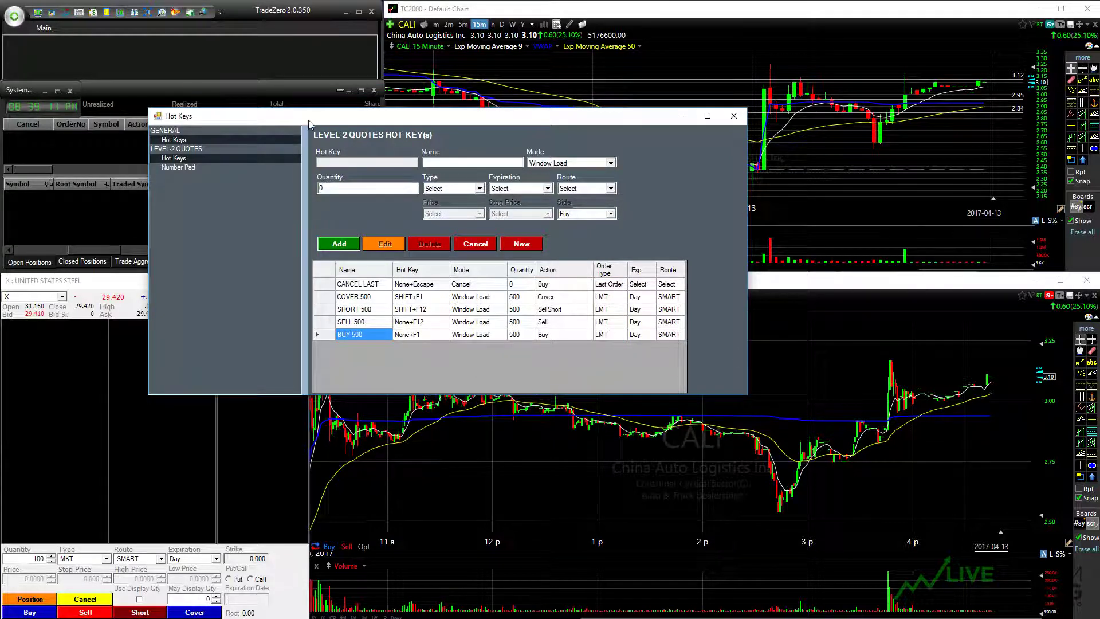
drag(308, 119, 637, 228)
Step: Bind Shift+Escape to CANCEL ALL ORDER in Cancel mode targeting All Order, and save it
click(71, 342)
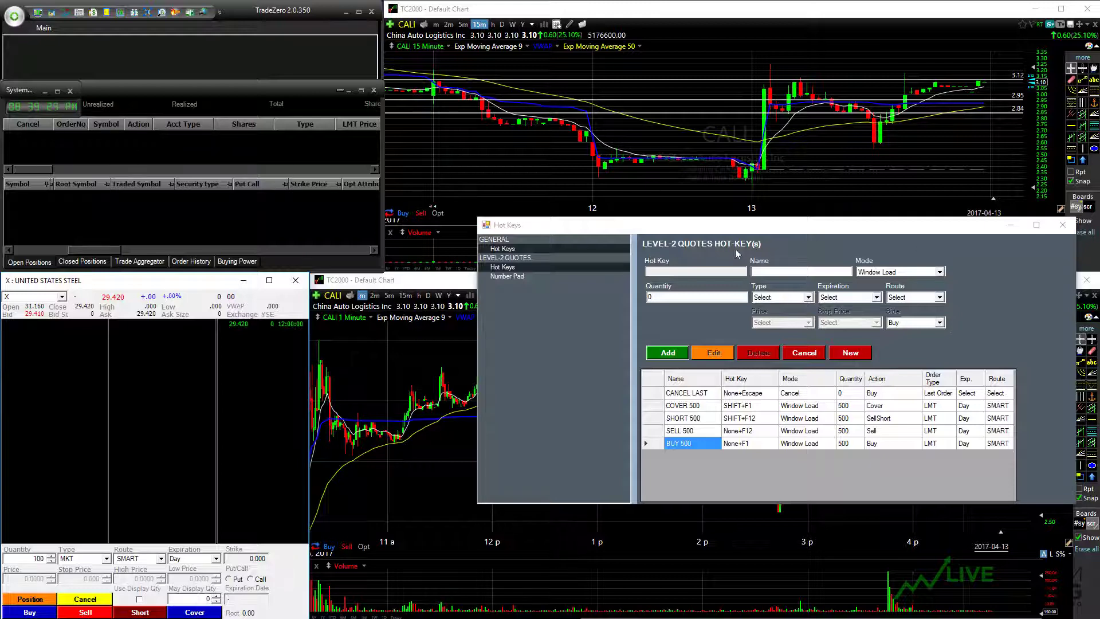
drag(694, 225, 354, 130)
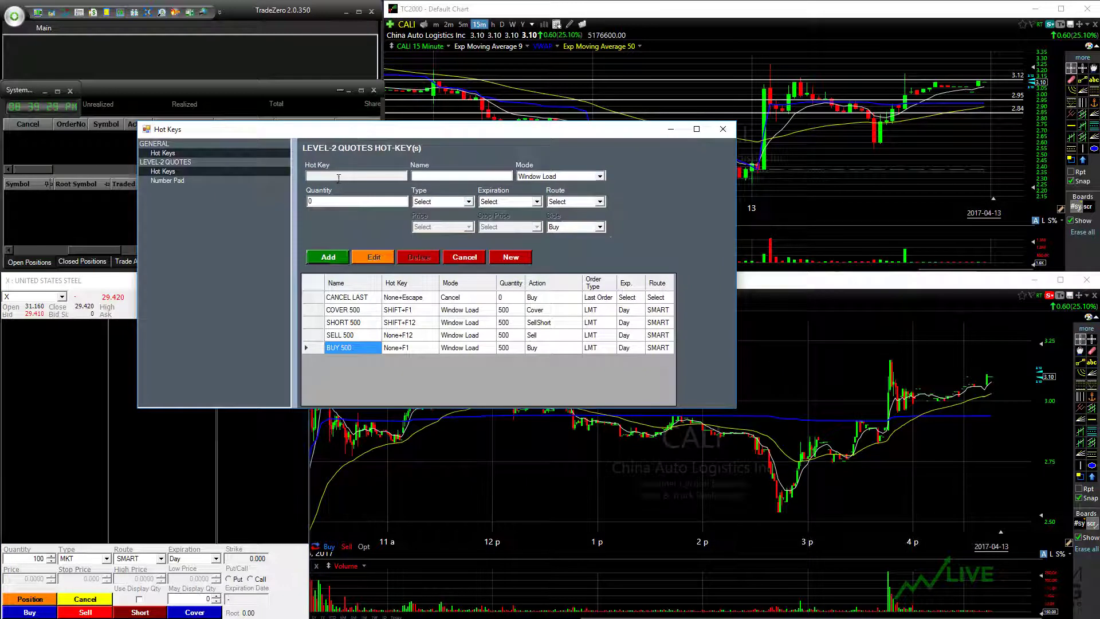
key(shift+Escape)
text(CANCEL ALL)
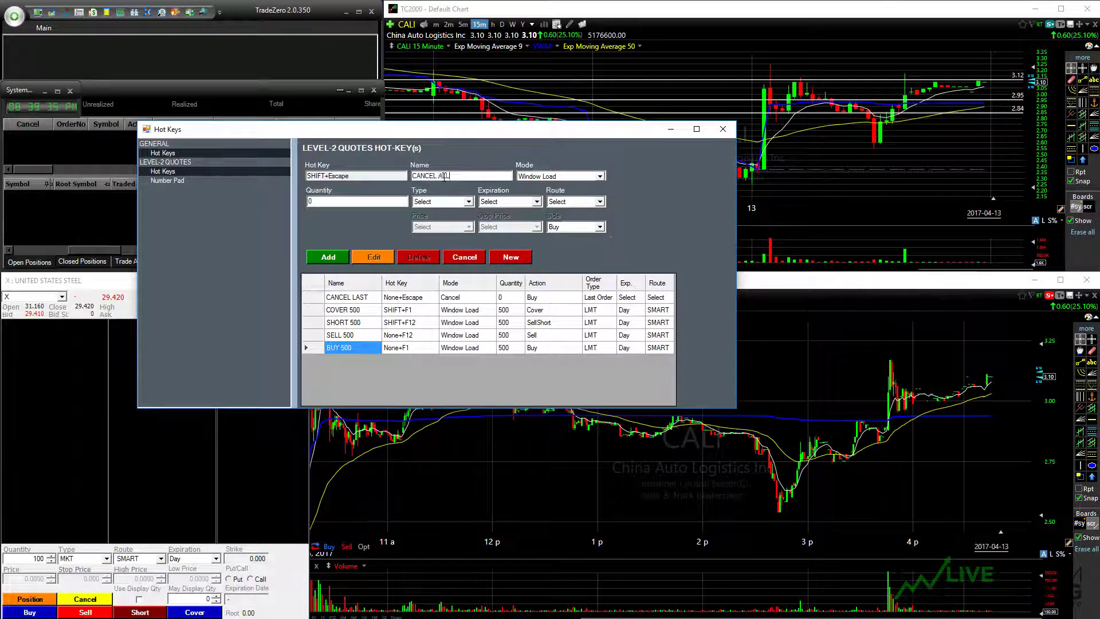
text( ORDER)
click(600, 176)
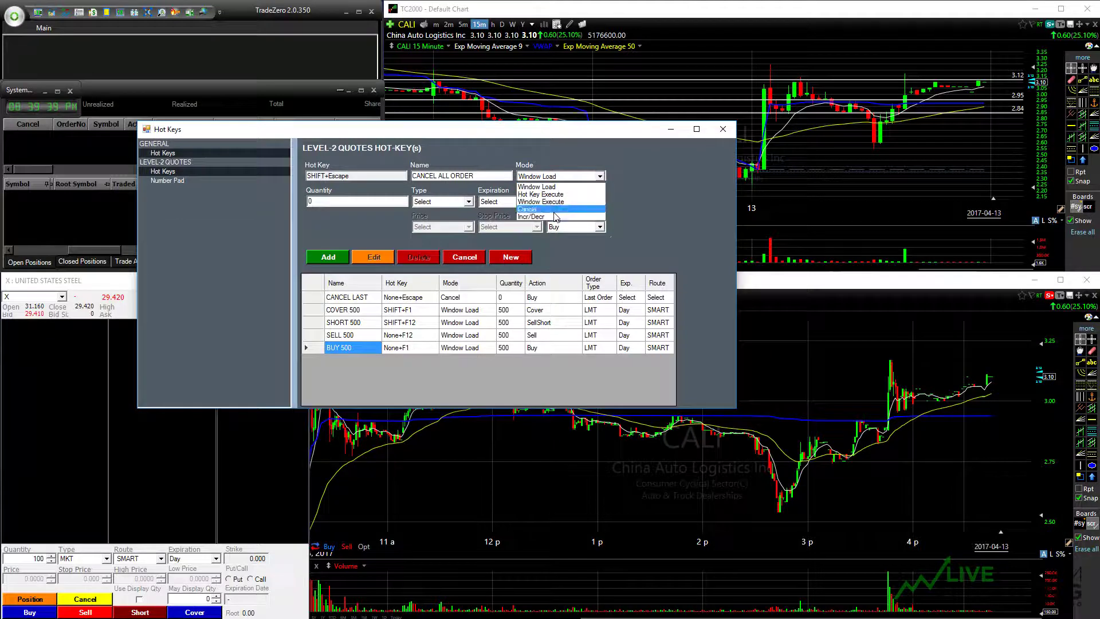
click(556, 217)
click(468, 201)
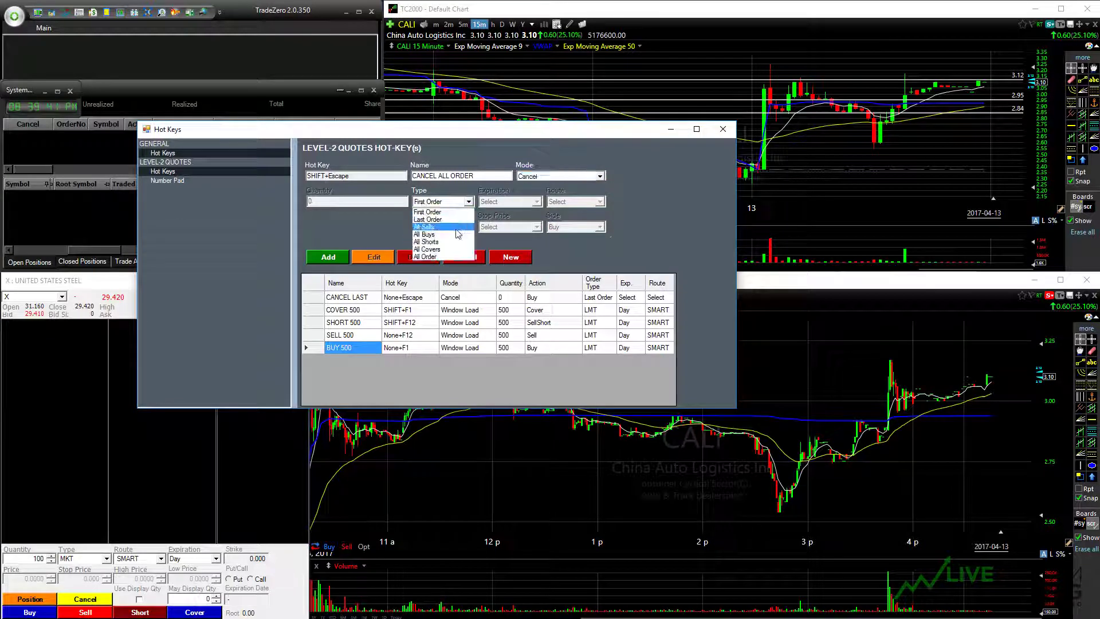
click(449, 257)
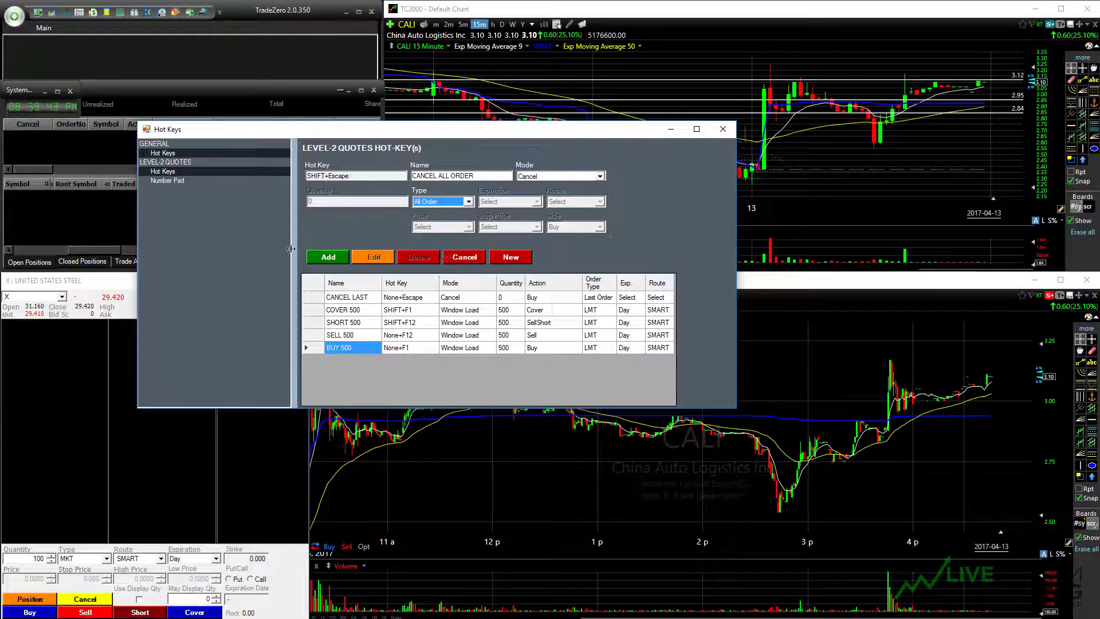
click(343, 261)
click(580, 353)
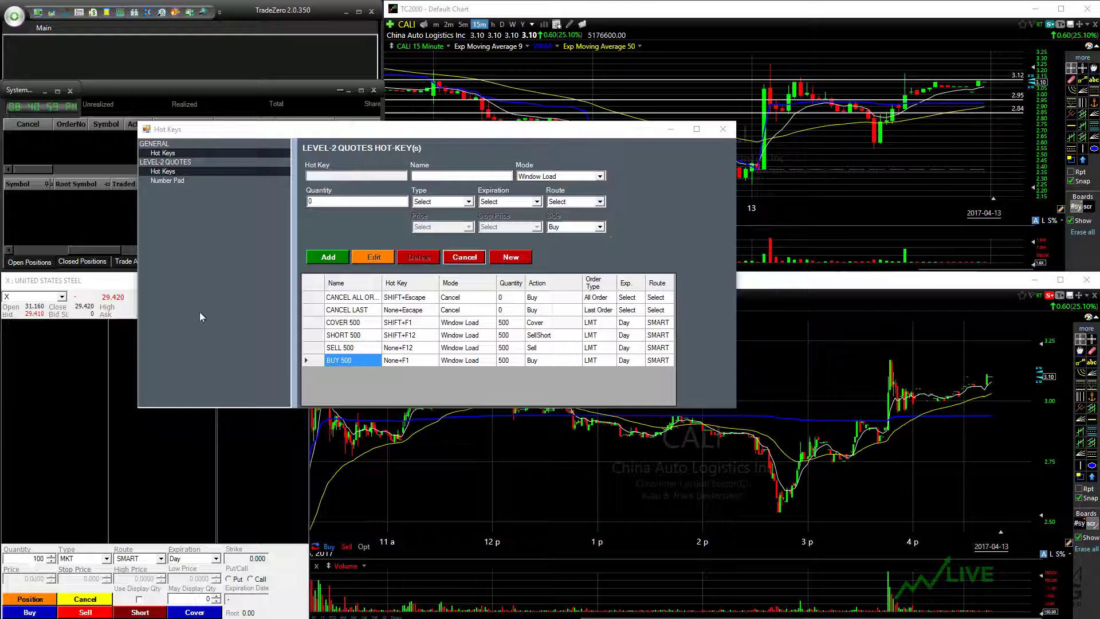
Step: Capture the Up key for a new hot key named INCREASE 100 SHARES
click(323, 176)
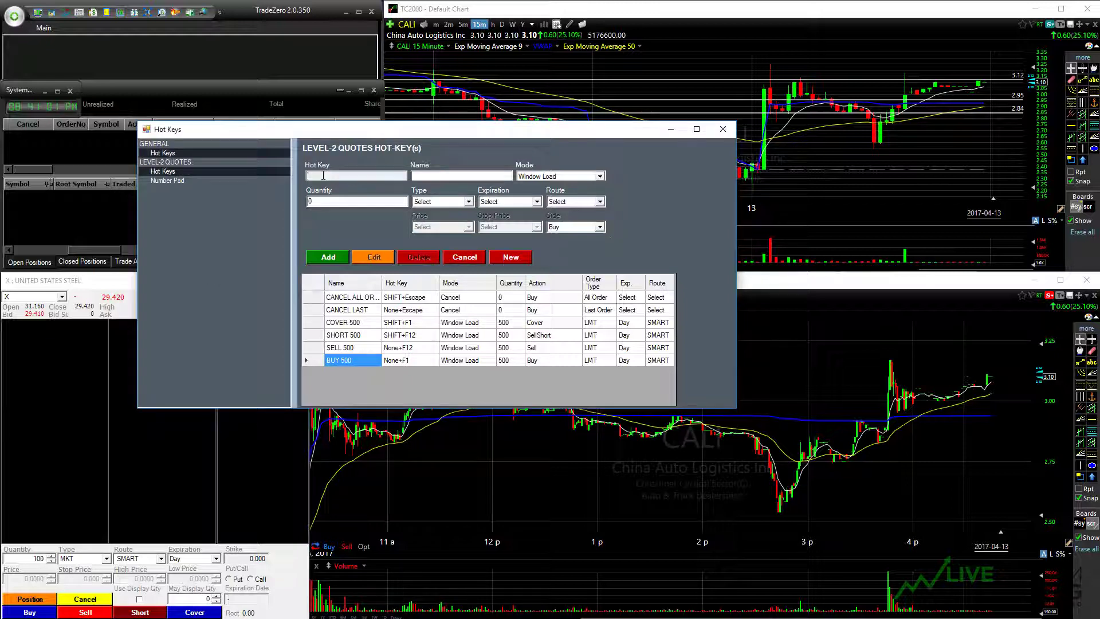
key(Up)
click(461, 176)
text(INCREASE 100 SHREA)
key(BackSpace)
key(BackSpace)
key(BackSpace)
text(ARES)
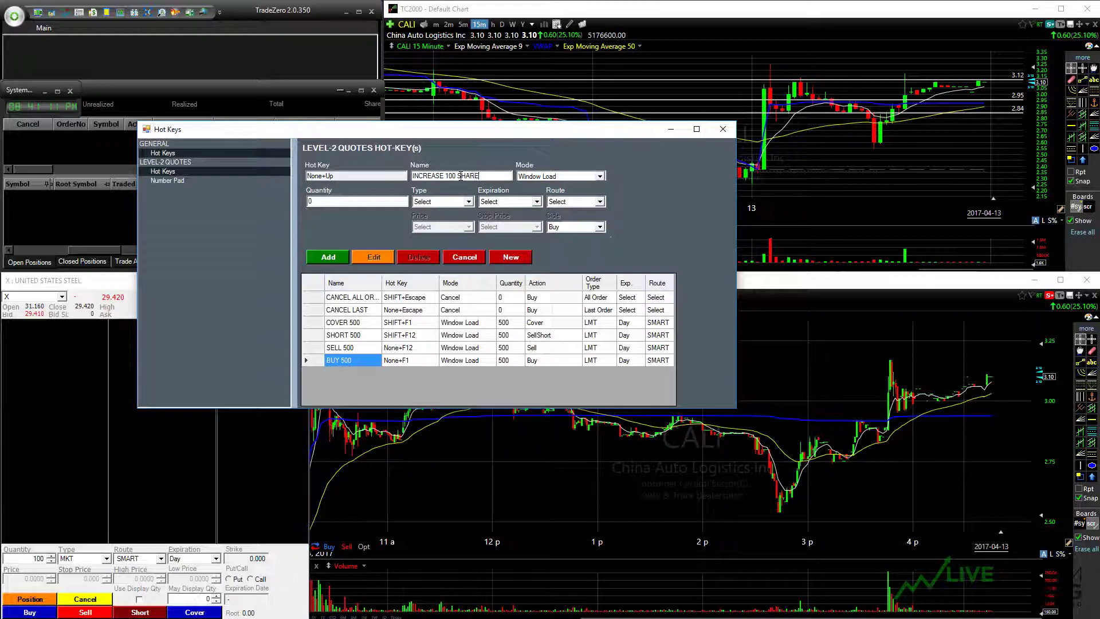
Step: Set Incr/Decr mode raising Quantity by 100, save it, and close Hot Keys
click(584, 178)
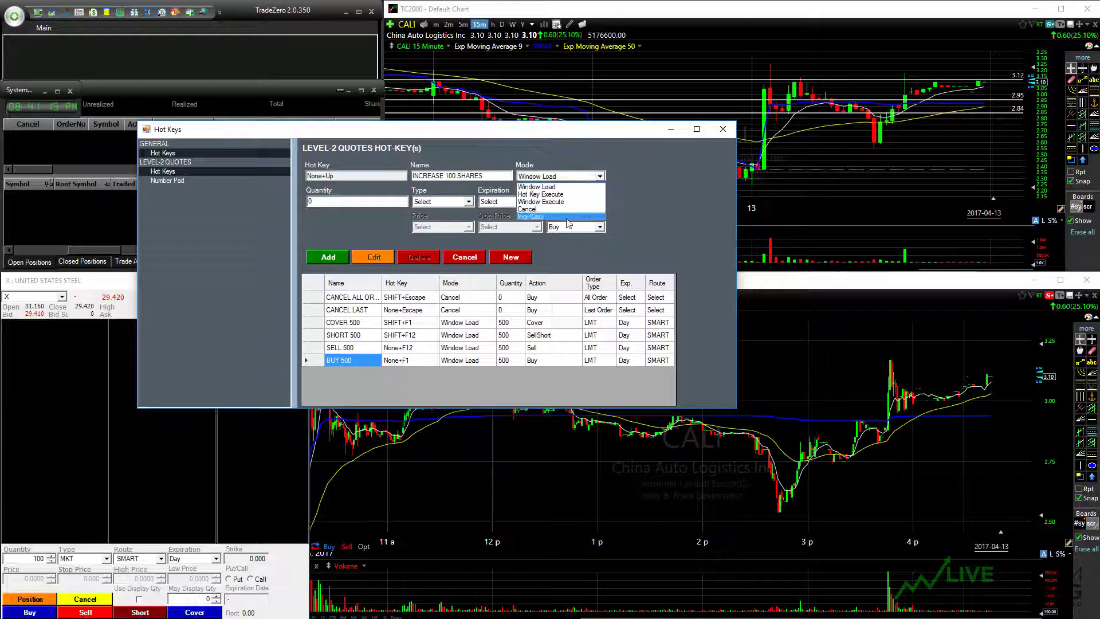
click(532, 217)
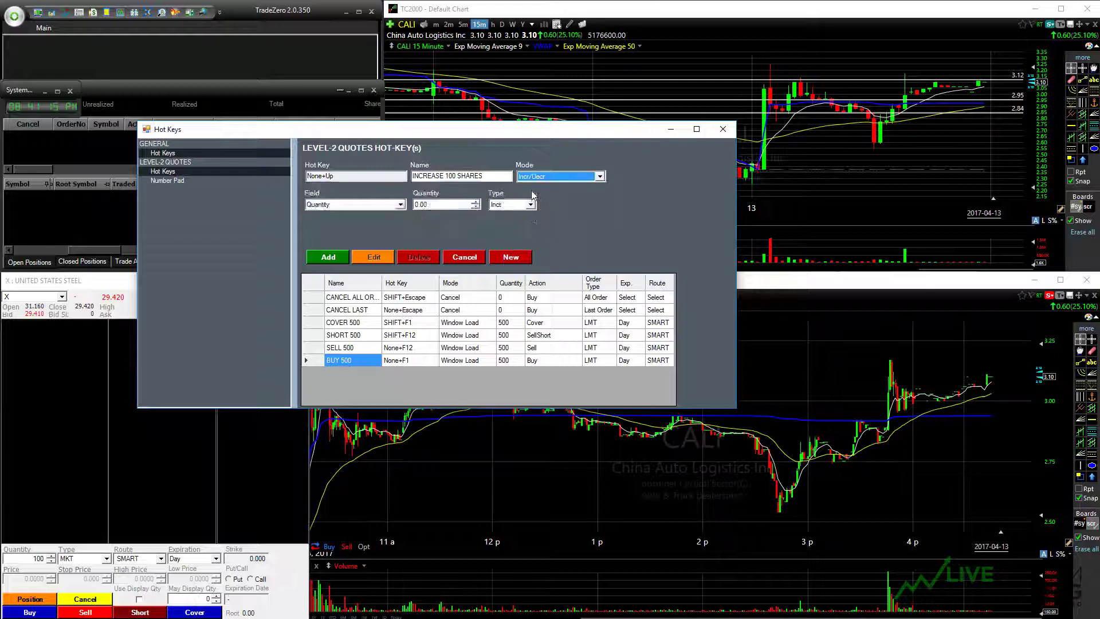
click(330, 207)
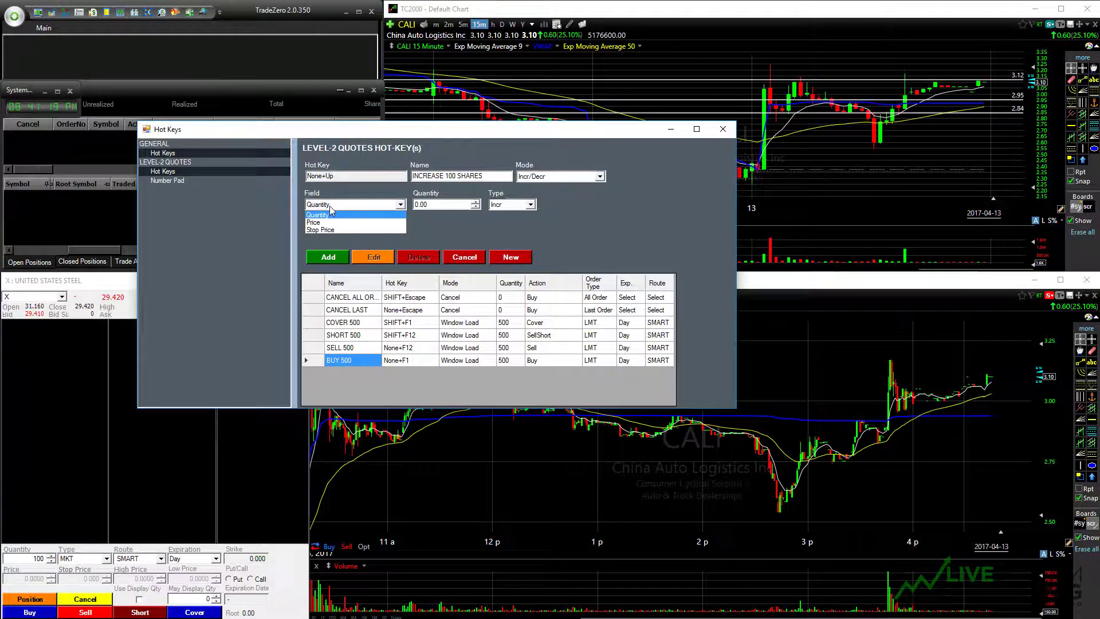
click(330, 207)
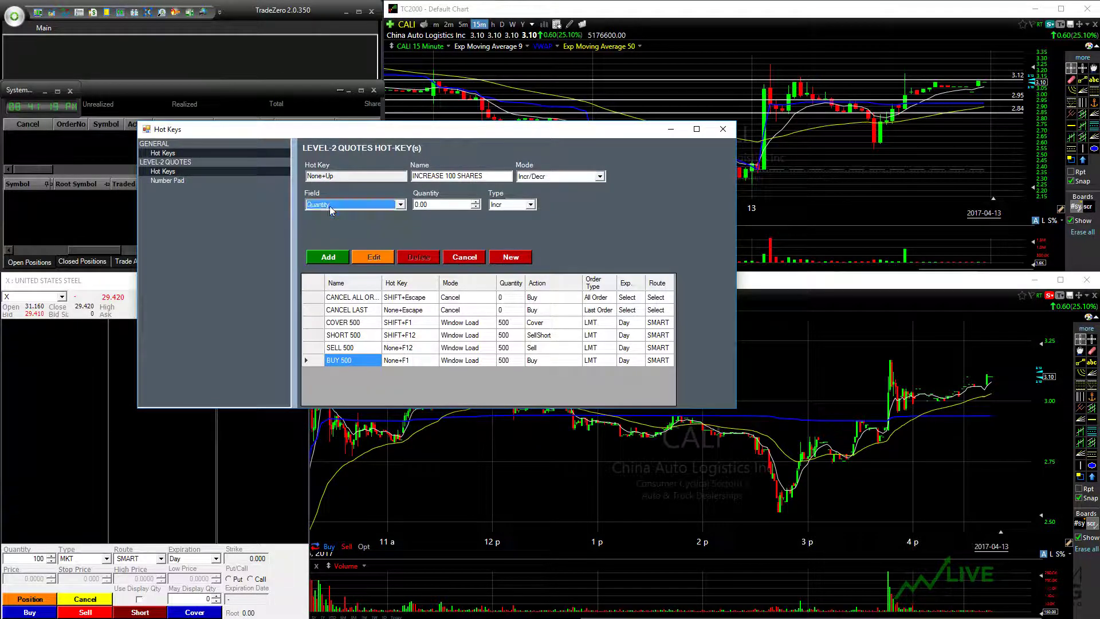
click(432, 204)
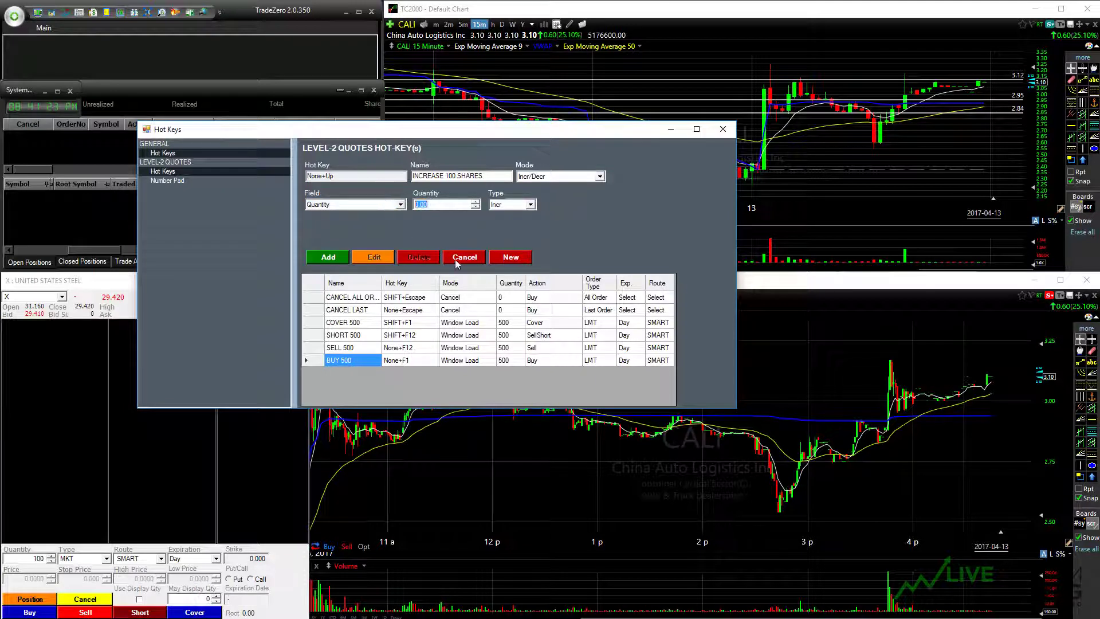
text(100)
click(510, 214)
click(332, 257)
click(585, 355)
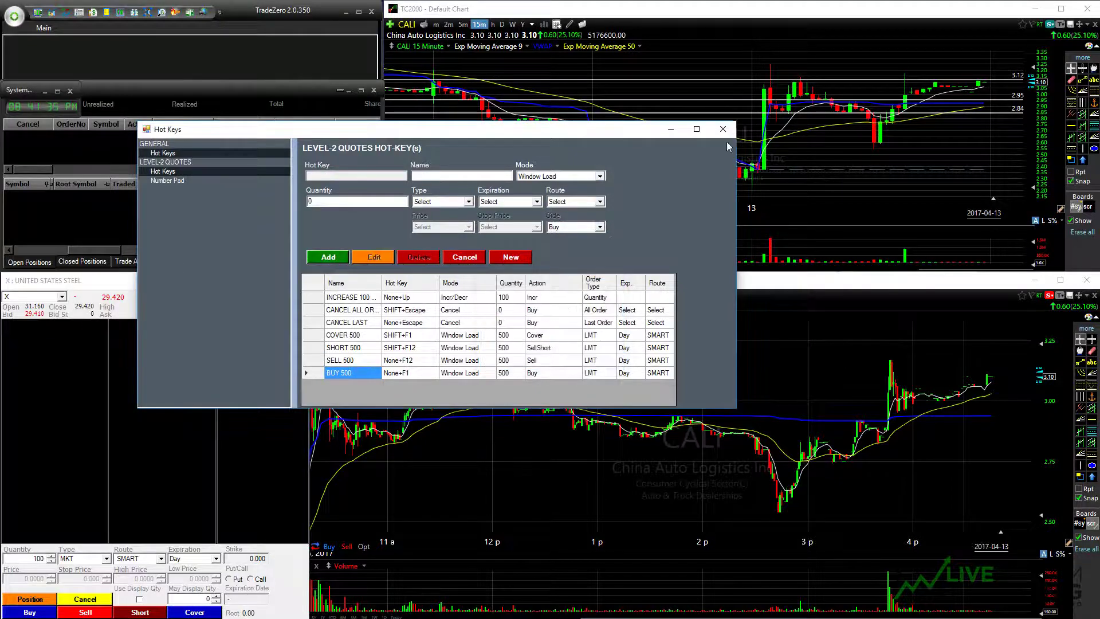
click(723, 129)
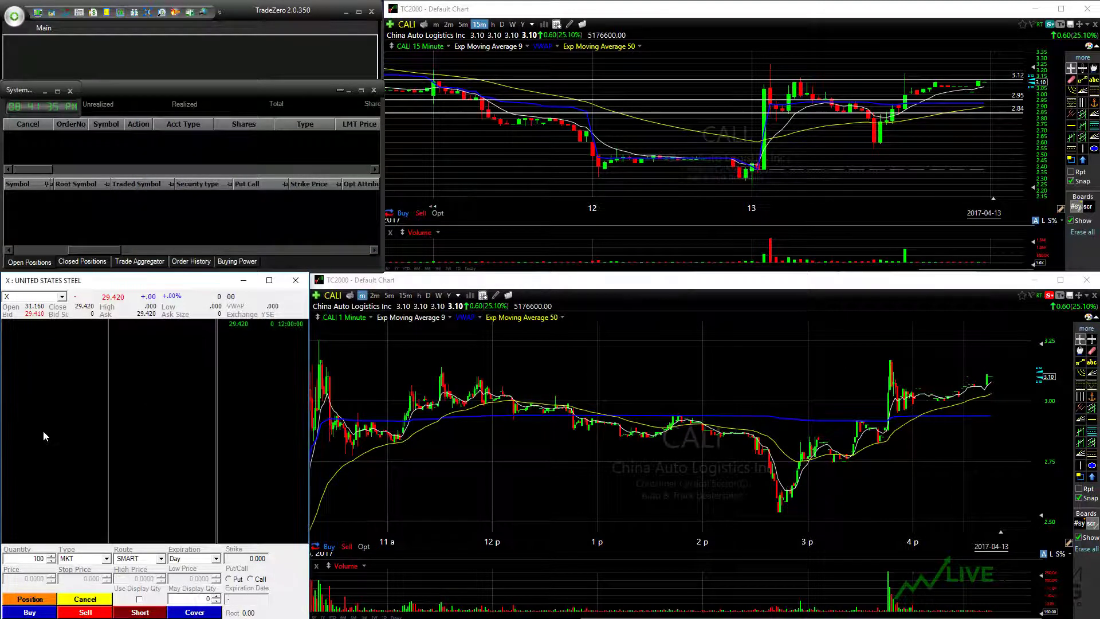
Step: Load the 500-share limit order at 29.41 with F1 and test the quantity-increase hot key
key(F1)
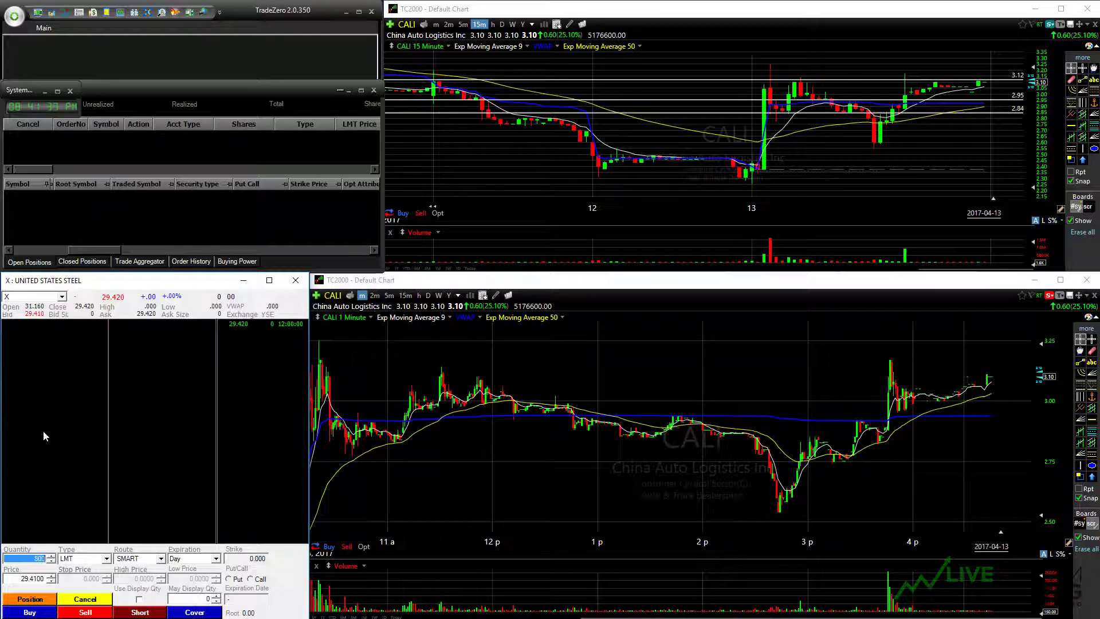
key(F2)
key(F2)
key(F1)
key(F1)
Step: In the Level-2 hot key settings, bind Down to a new hot key named DECREASE 100
click(43, 27)
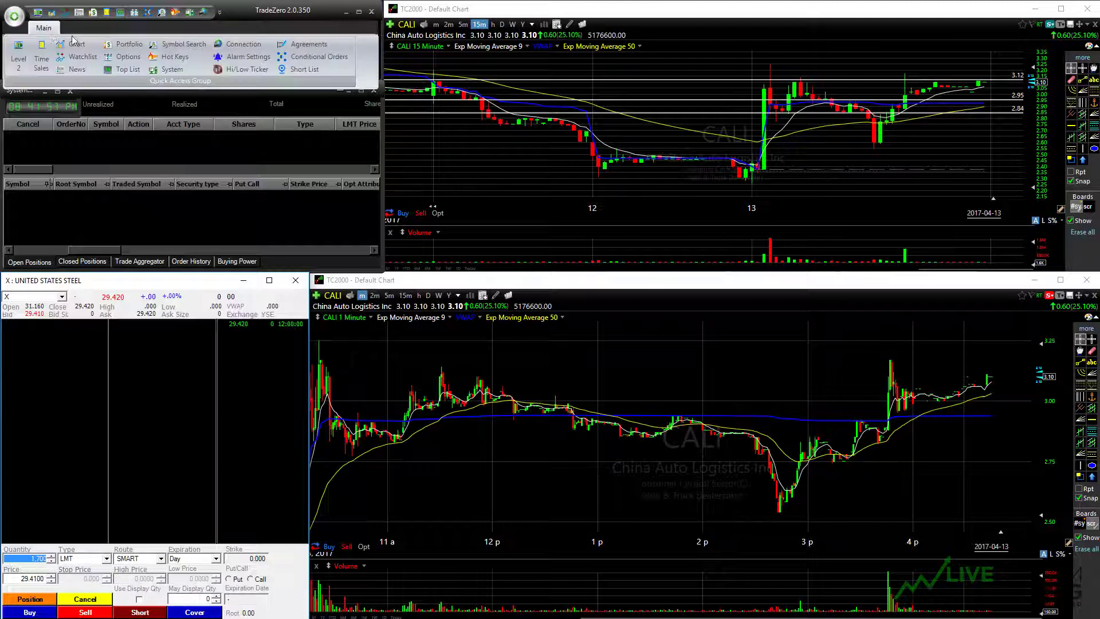
click(170, 60)
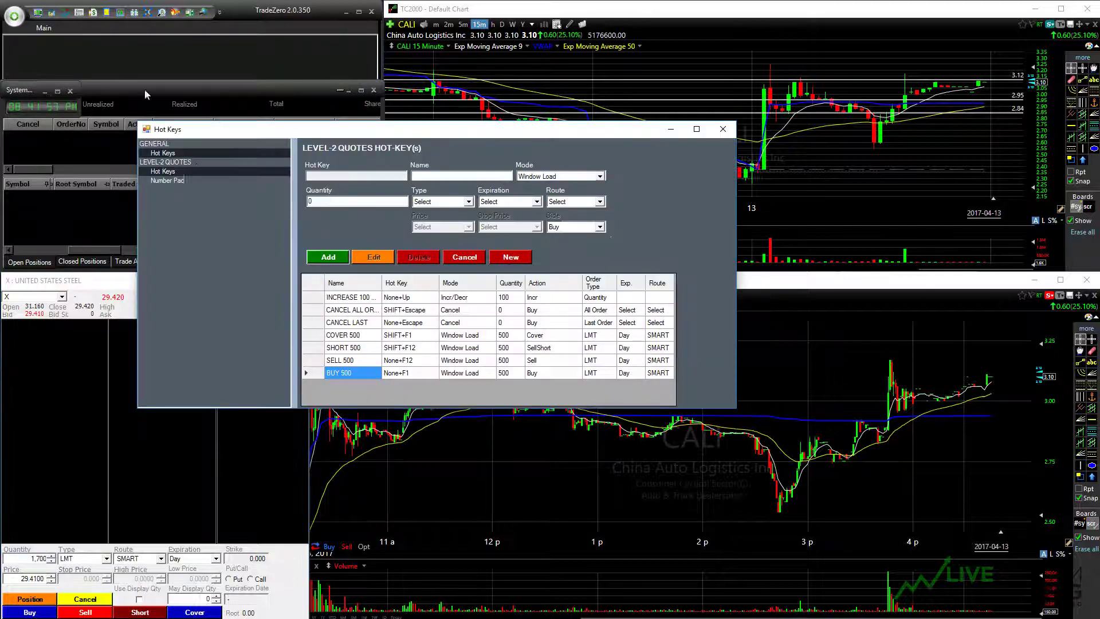
click(173, 173)
click(329, 175)
key(Down)
click(441, 177)
text(DECREASE 100)
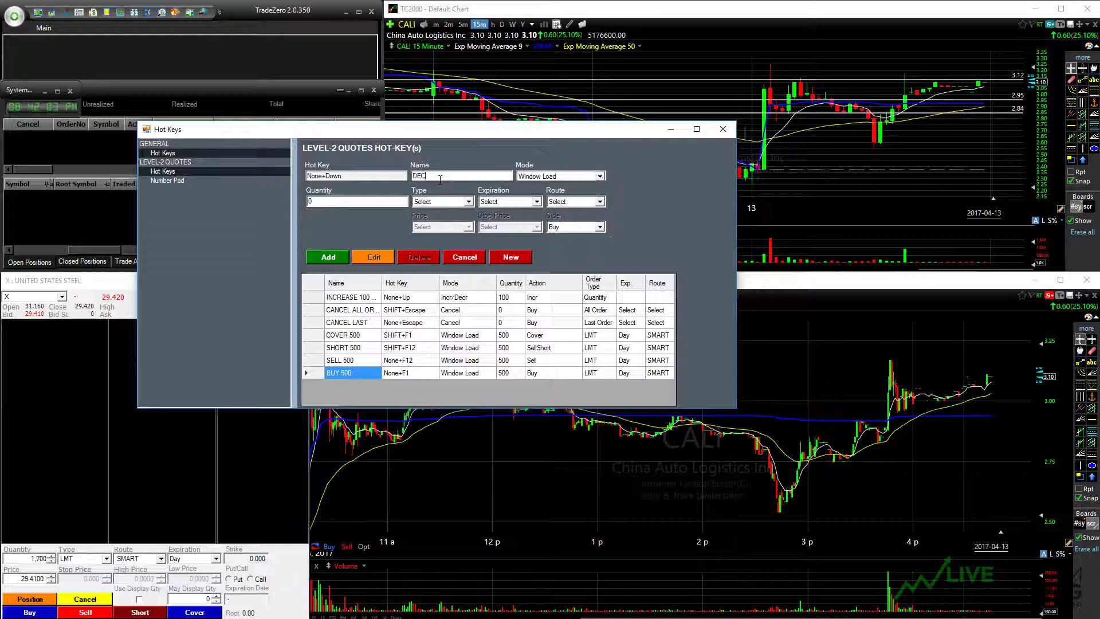
Step: Make it an Incr/Decr hot key that decreases Quantity by 100, and save it
click(564, 177)
click(538, 217)
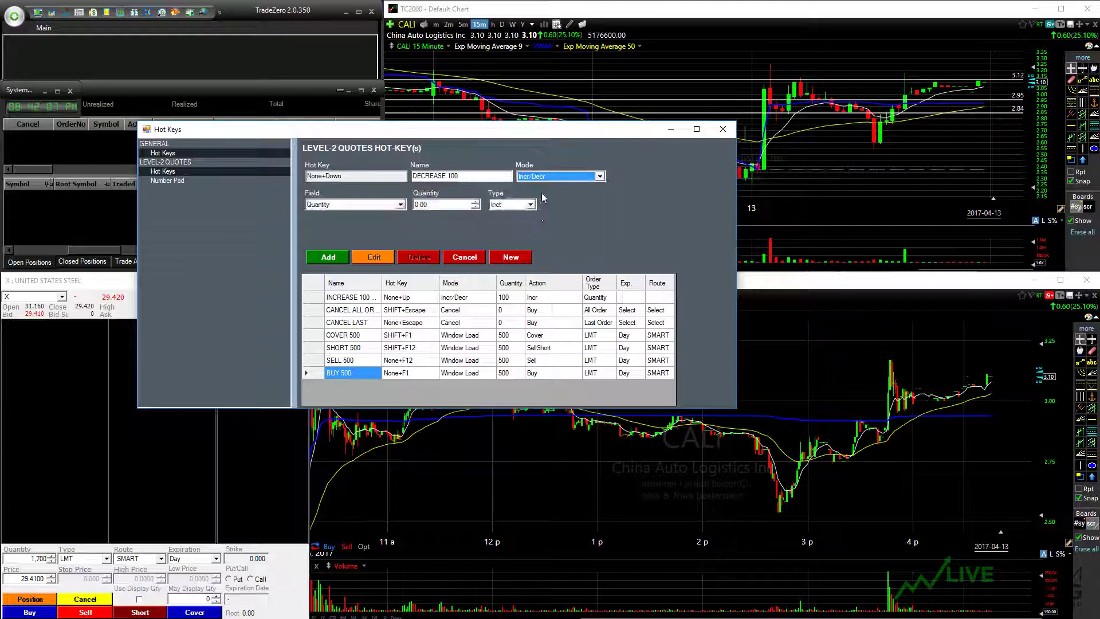
click(348, 204)
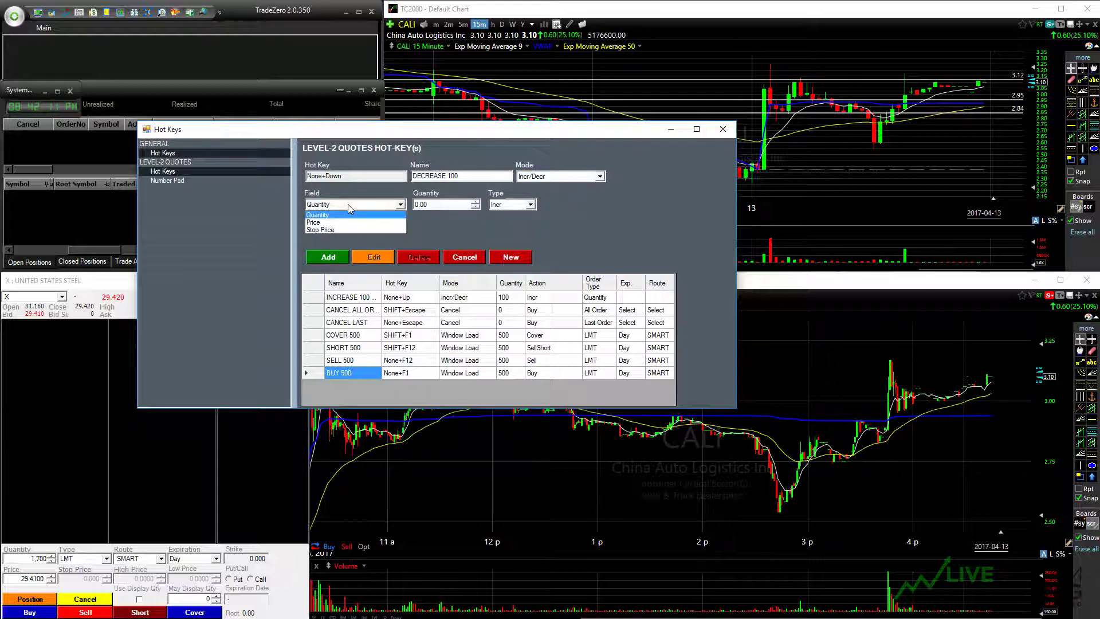
click(318, 215)
key(Tab)
text(100)
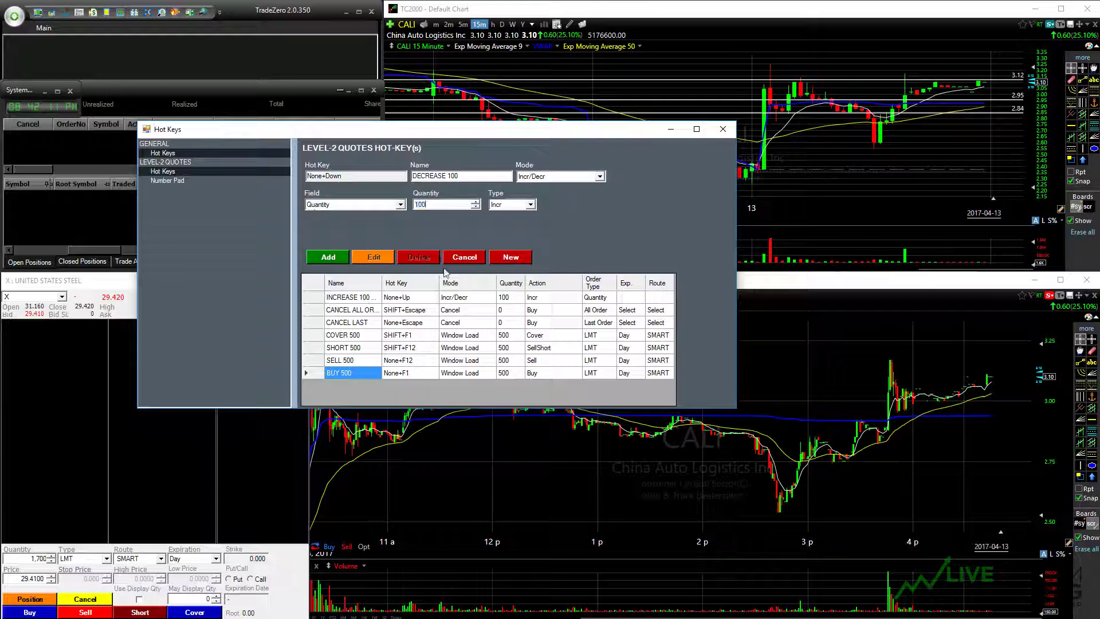
click(519, 206)
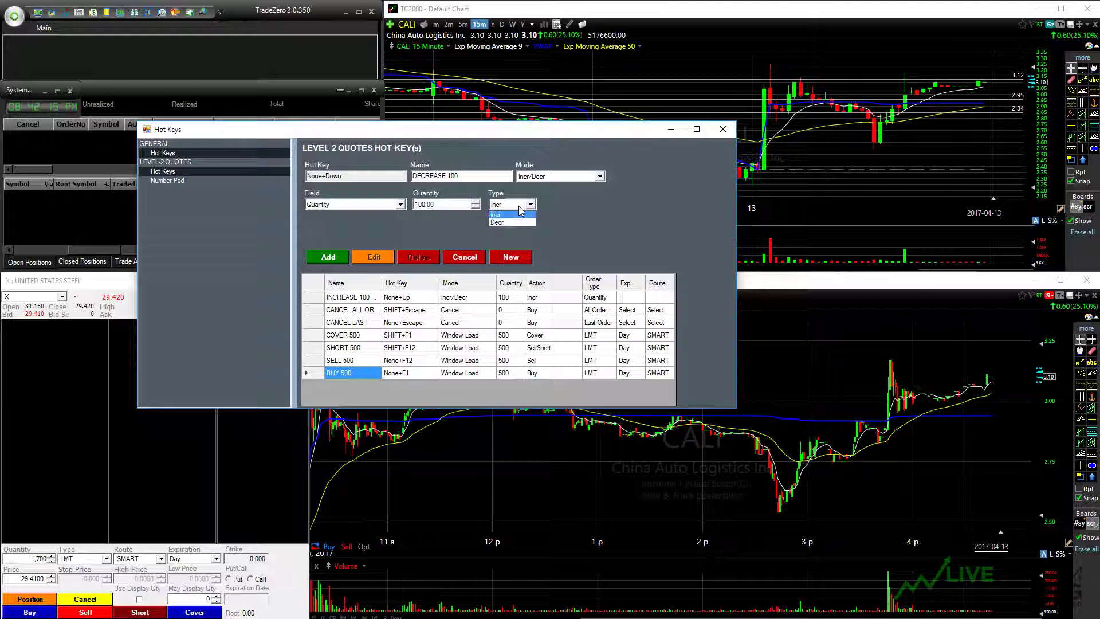
click(511, 223)
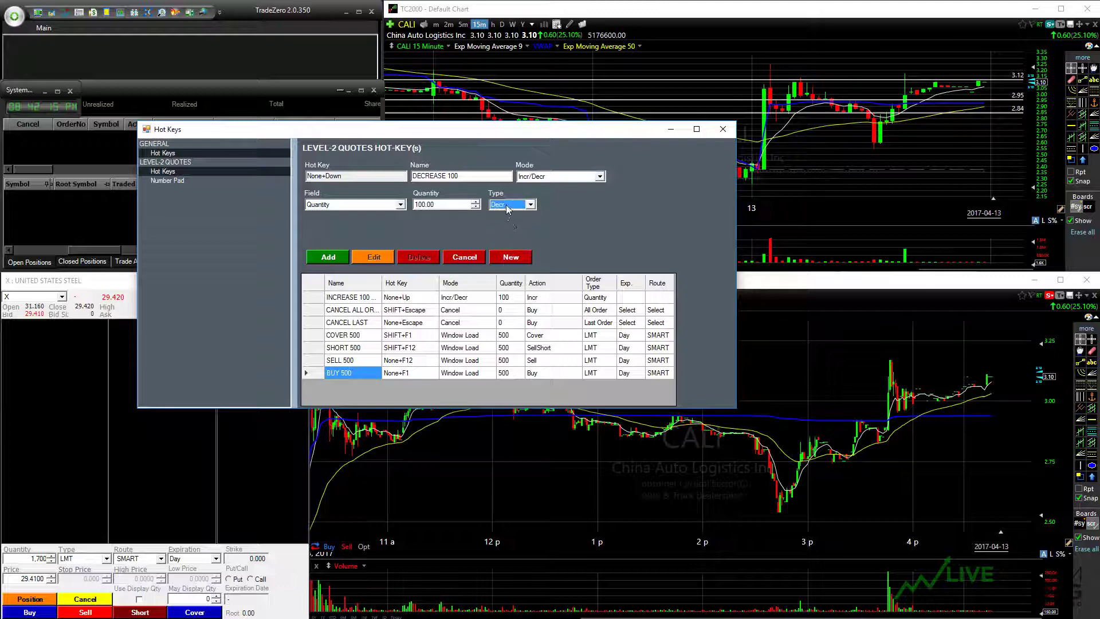
click(504, 207)
click(504, 224)
click(324, 259)
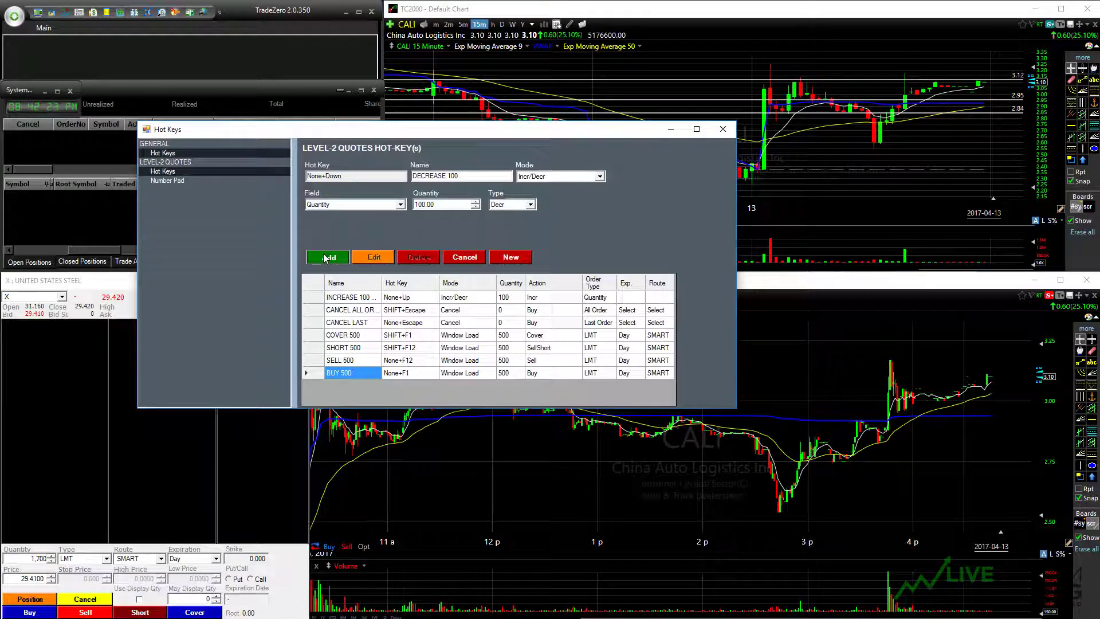
click(590, 354)
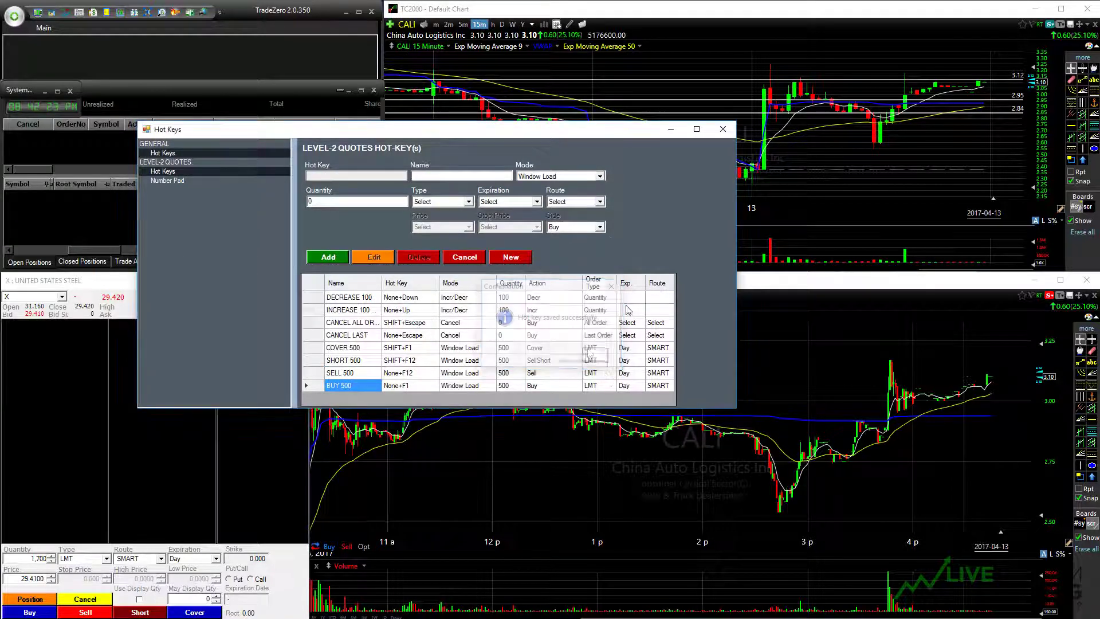
Step: Close Hot Keys and test the quantity hot keys on the 500-share F1 order, ending at 1,200
click(723, 129)
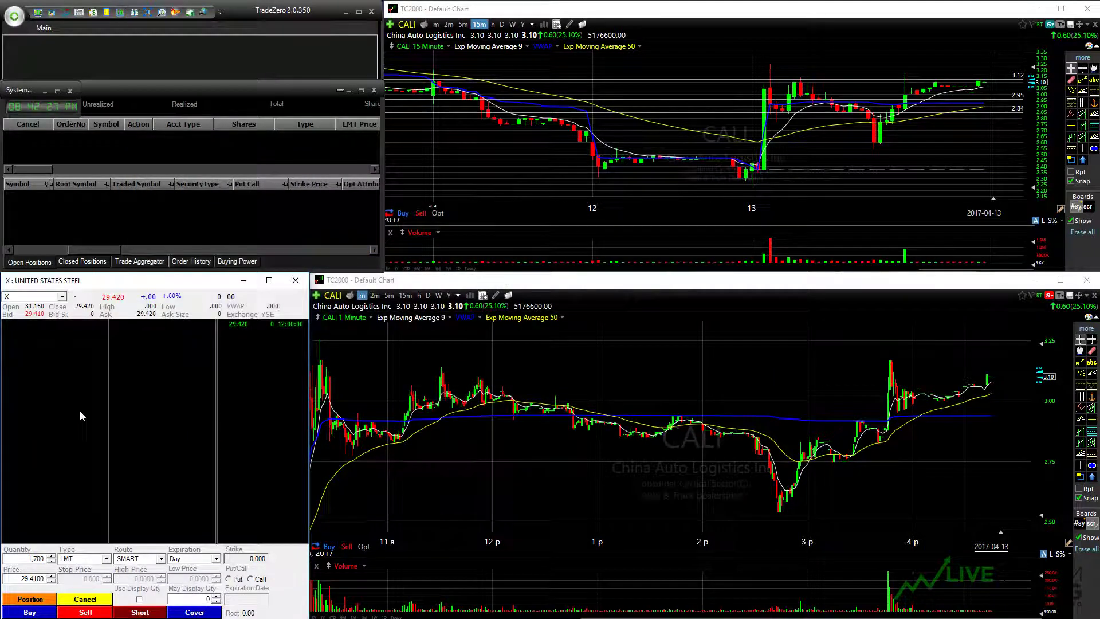
key(F1)
text(1)
key(F1)
key(F2)
key(F1)
key(F2)
key(F2)
Step: In the hot key settings, bind None+Right to a new hot key named PRICE INCREASE
click(44, 30)
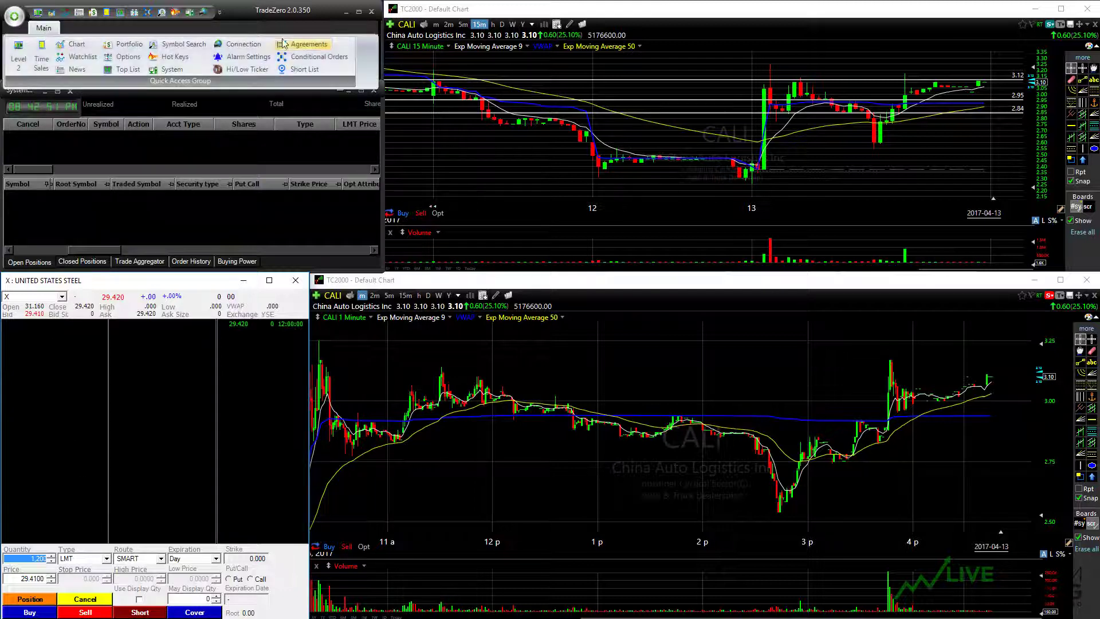
click(180, 57)
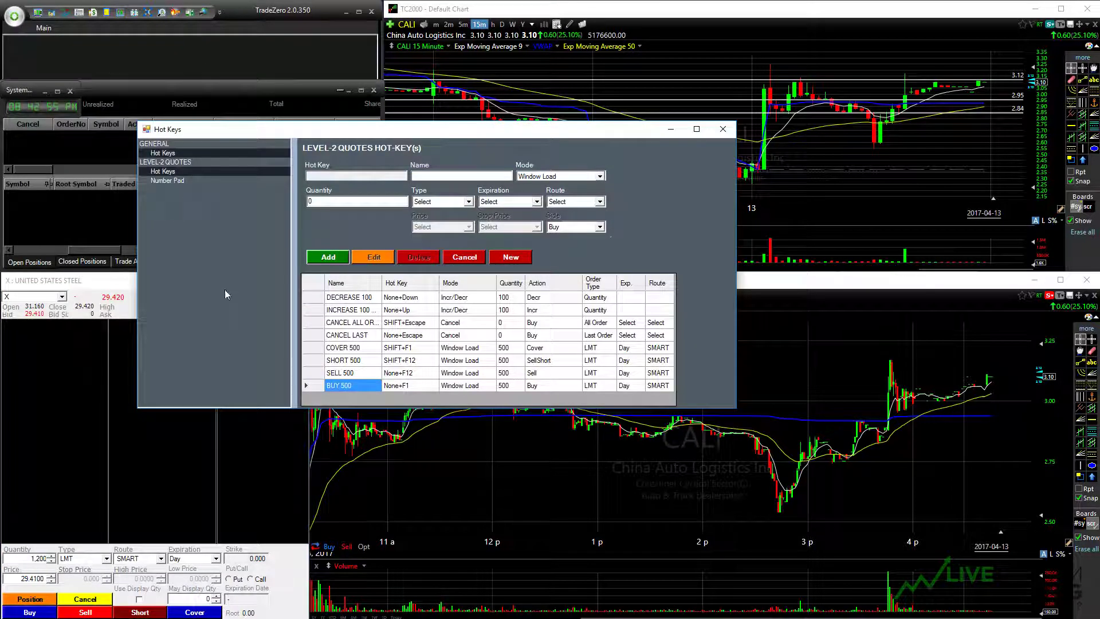
click(339, 176)
key(Right)
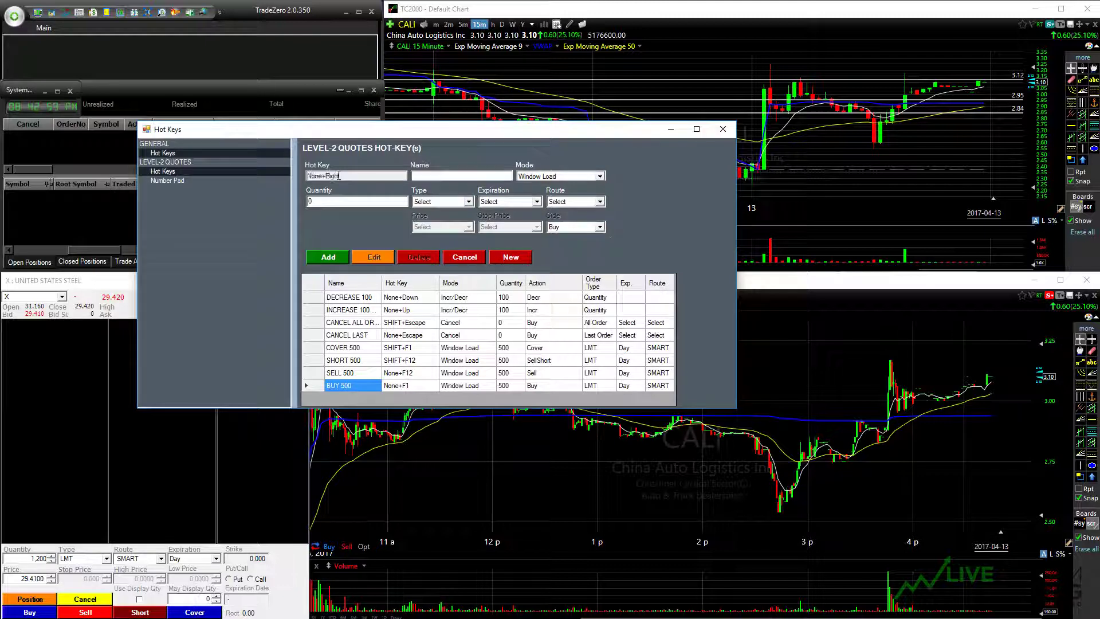
click(439, 178)
text(PRICE INCREASE)
Step: Make it an Incr/Decr hot key that increases Price by 0.01, and save it
click(533, 178)
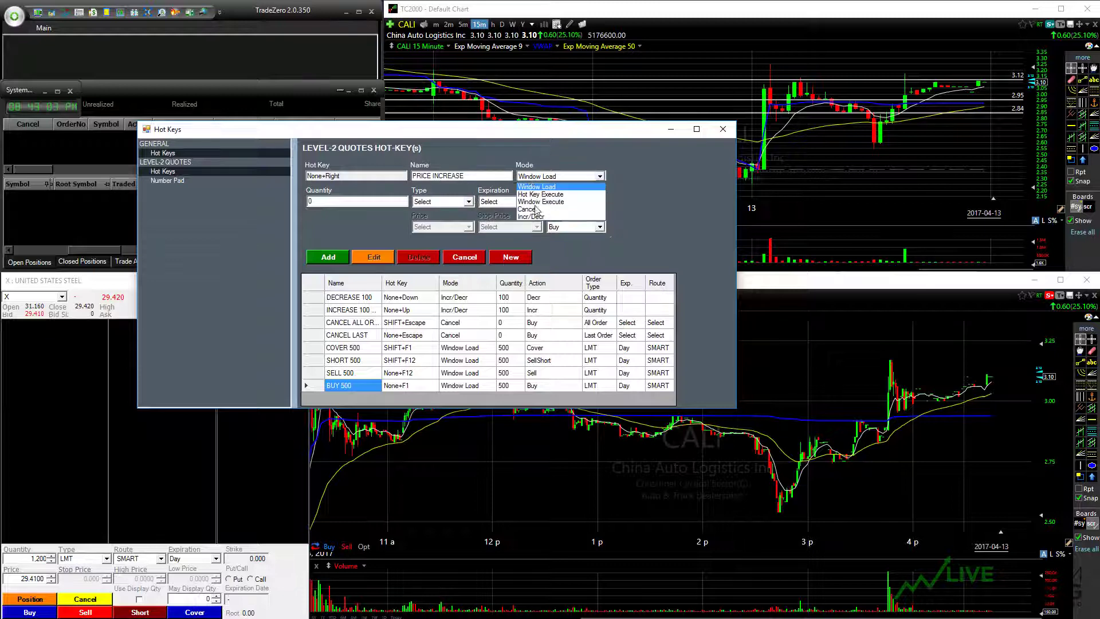
click(537, 217)
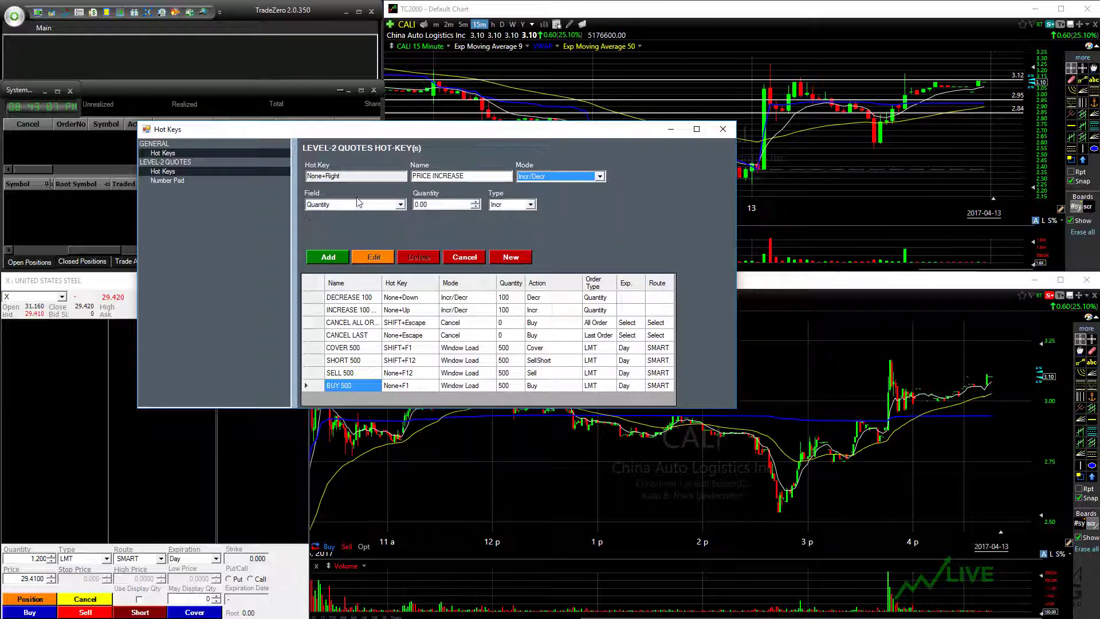
click(357, 202)
click(354, 224)
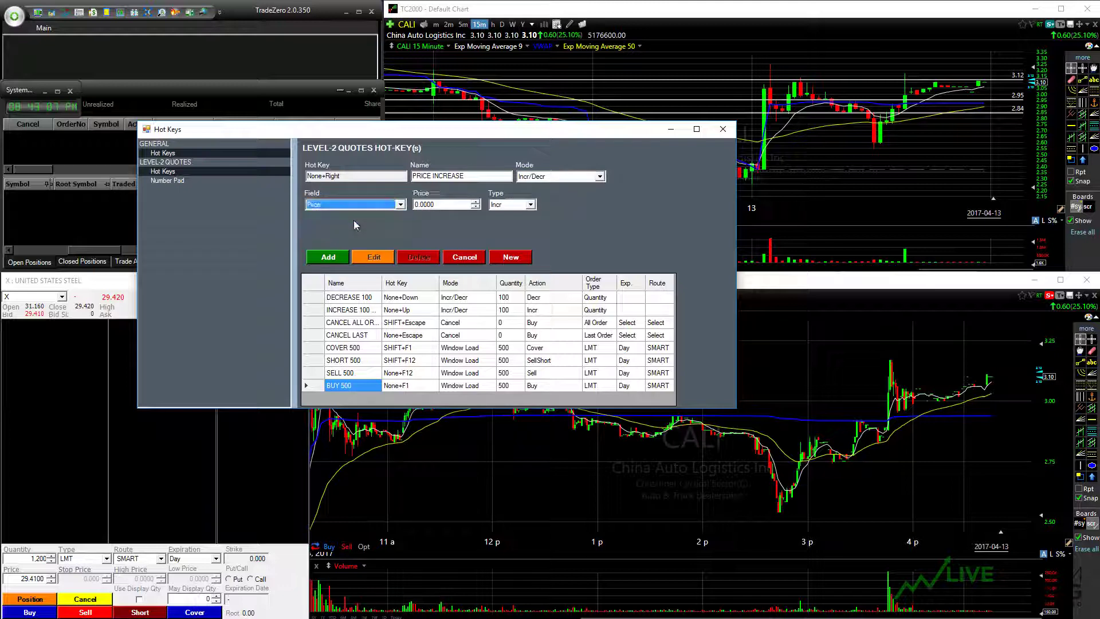
drag(423, 205, 483, 211)
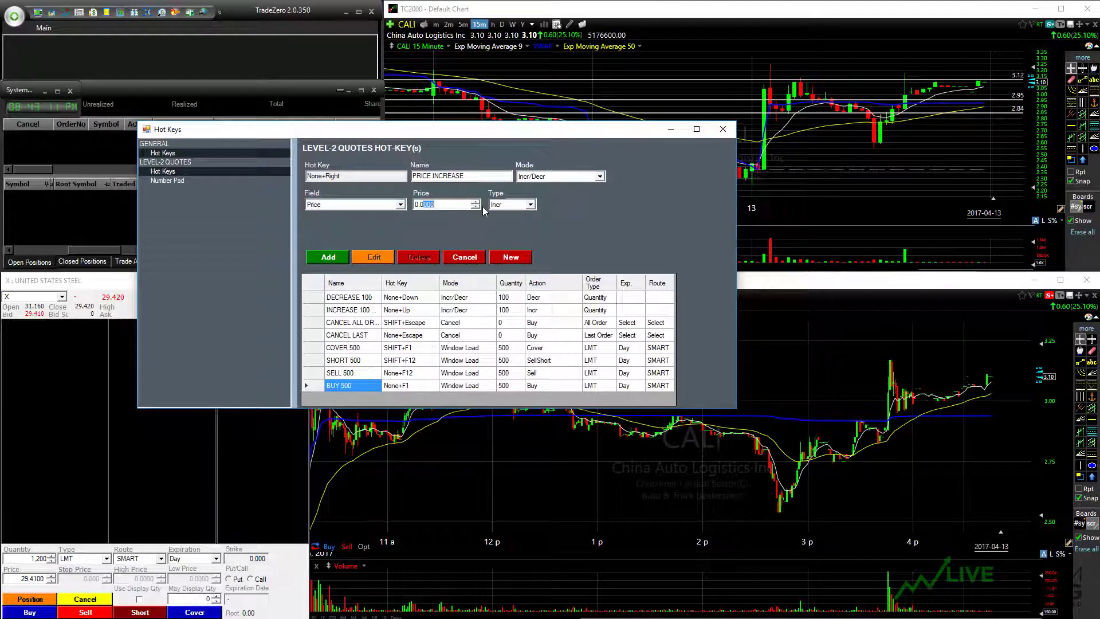
text(1)
click(515, 206)
click(508, 215)
click(328, 258)
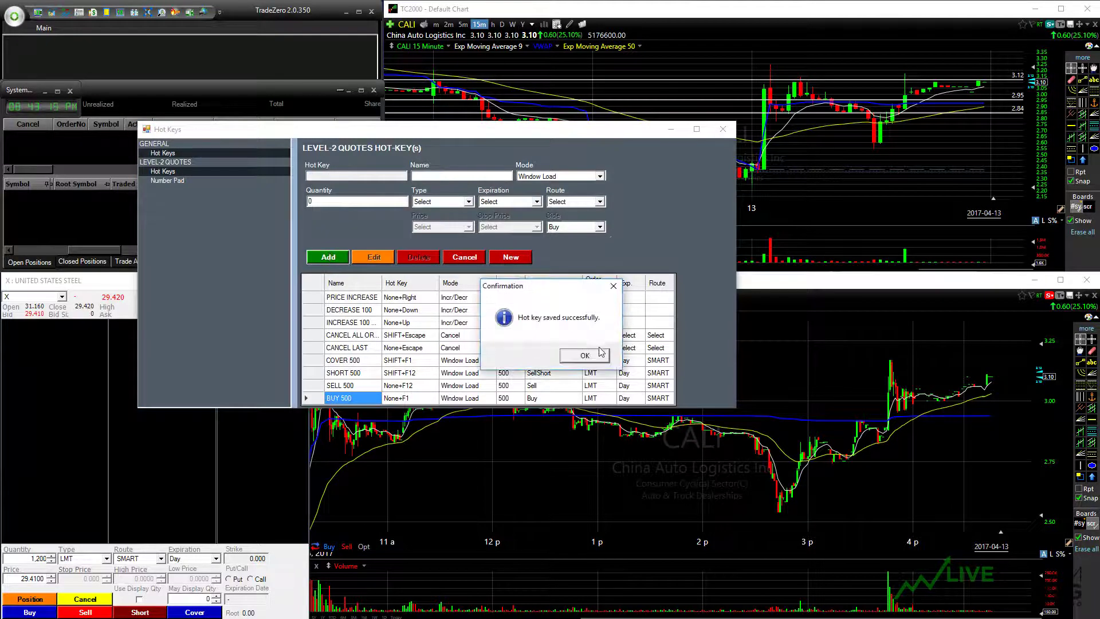
Step: Dismiss the save confirmation and bind None+Left to a new hot key named DECREASE 100
click(594, 353)
click(361, 179)
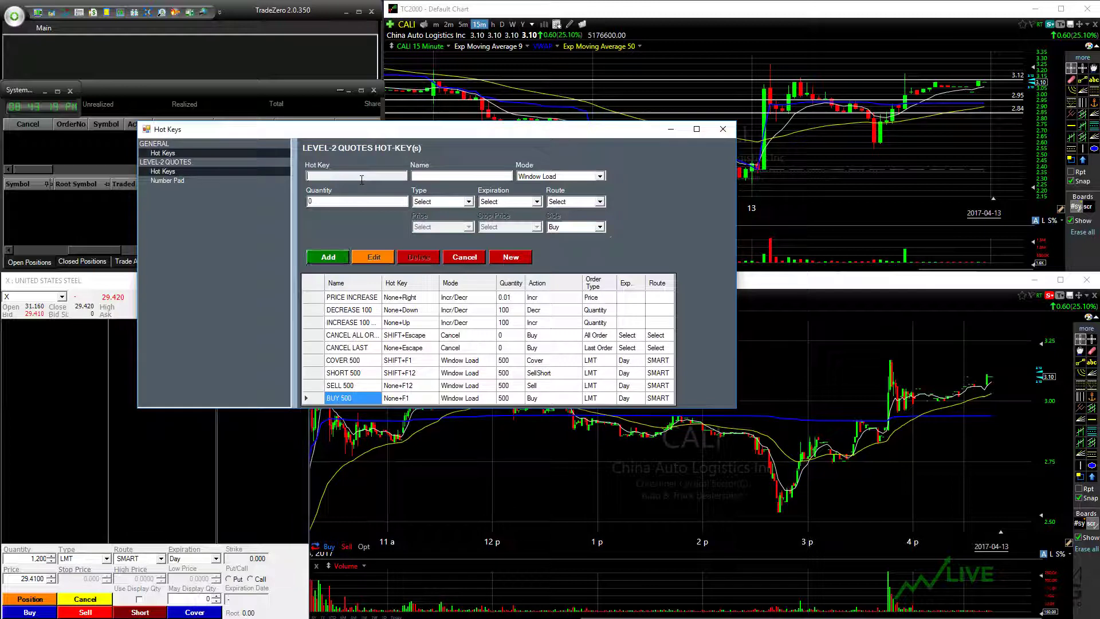
key(Left)
click(434, 180)
text(DECREASE 100)
Step: Make it an Incr/Decr hot key that decreases Price by 0.01, save it, and confirm
click(524, 176)
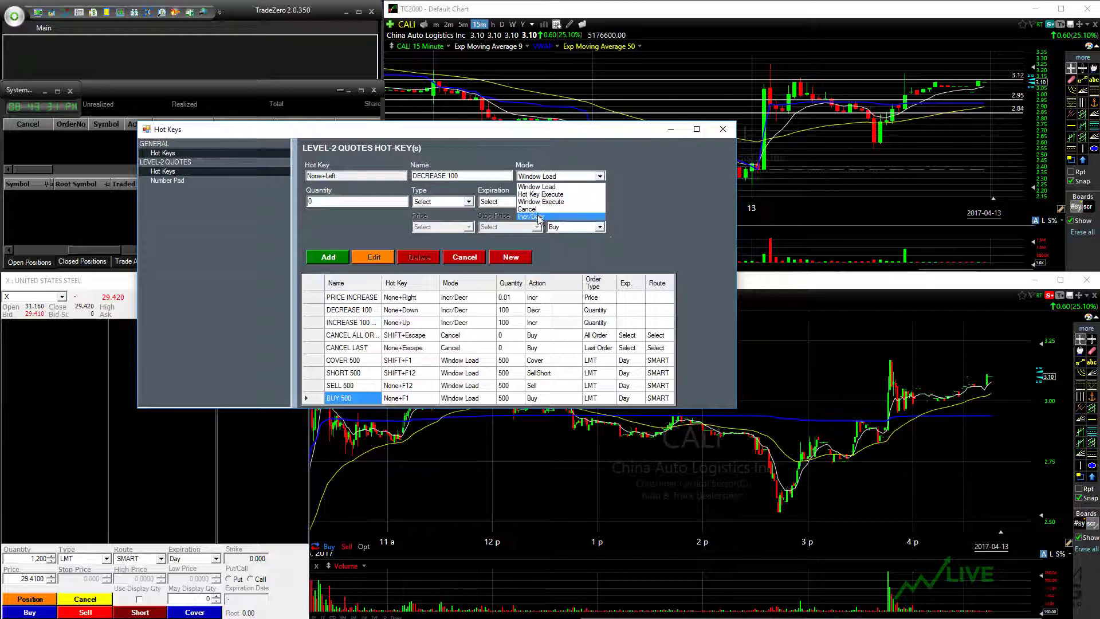
click(538, 217)
click(345, 206)
click(344, 224)
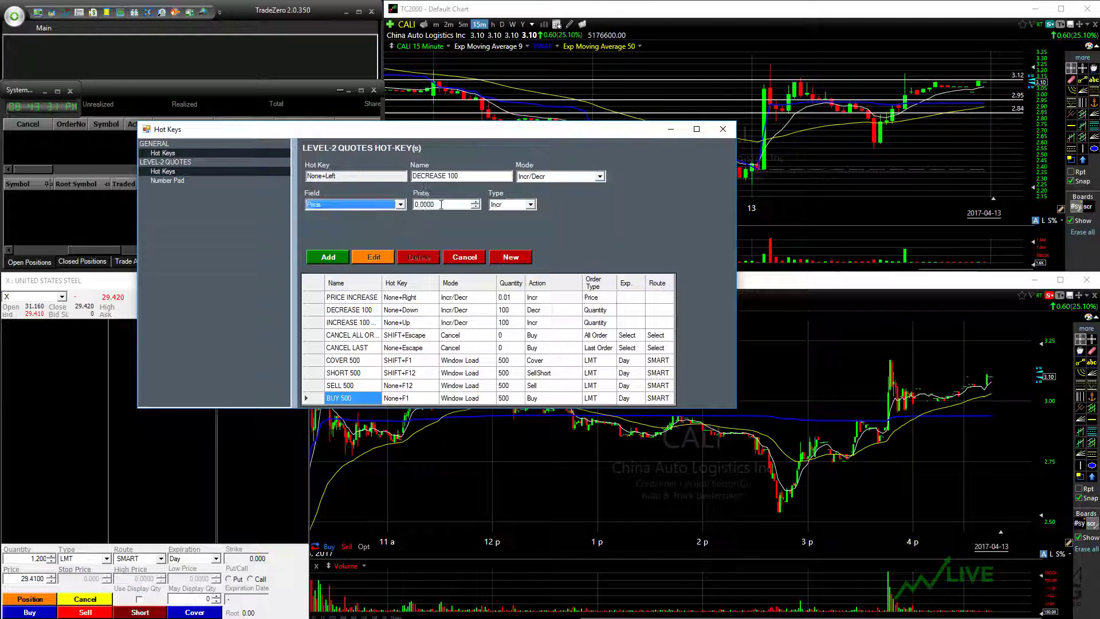
drag(441, 204, 414, 204)
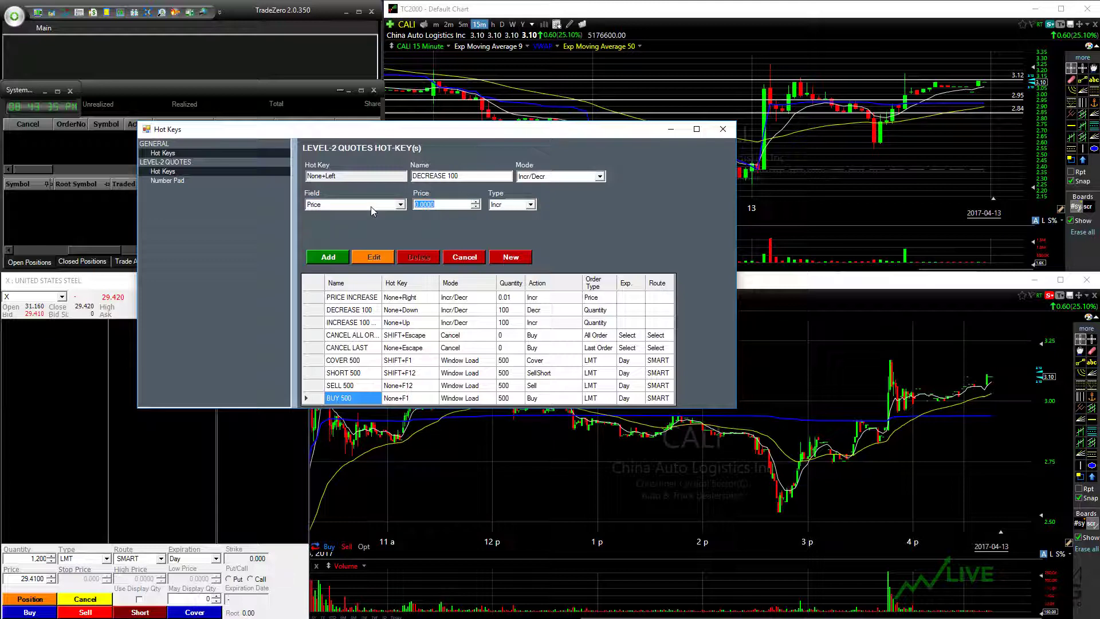
text(0.01)
click(496, 206)
click(505, 223)
click(331, 255)
click(584, 356)
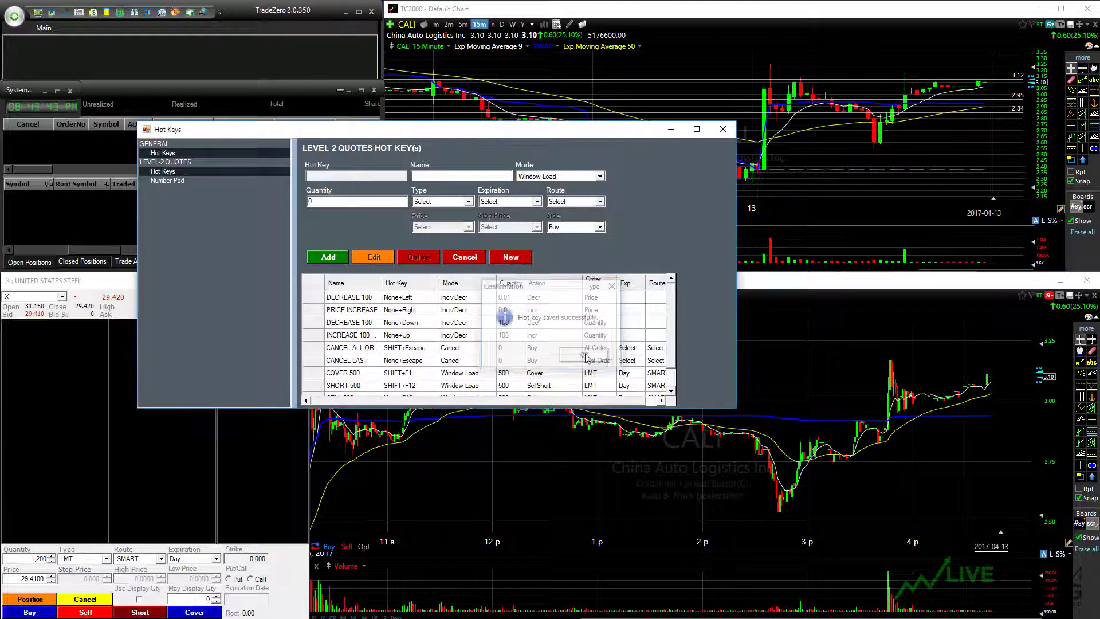
Step: Close Hot Keys, select the order quantity, and step it up and down with the arrows to 800
click(724, 129)
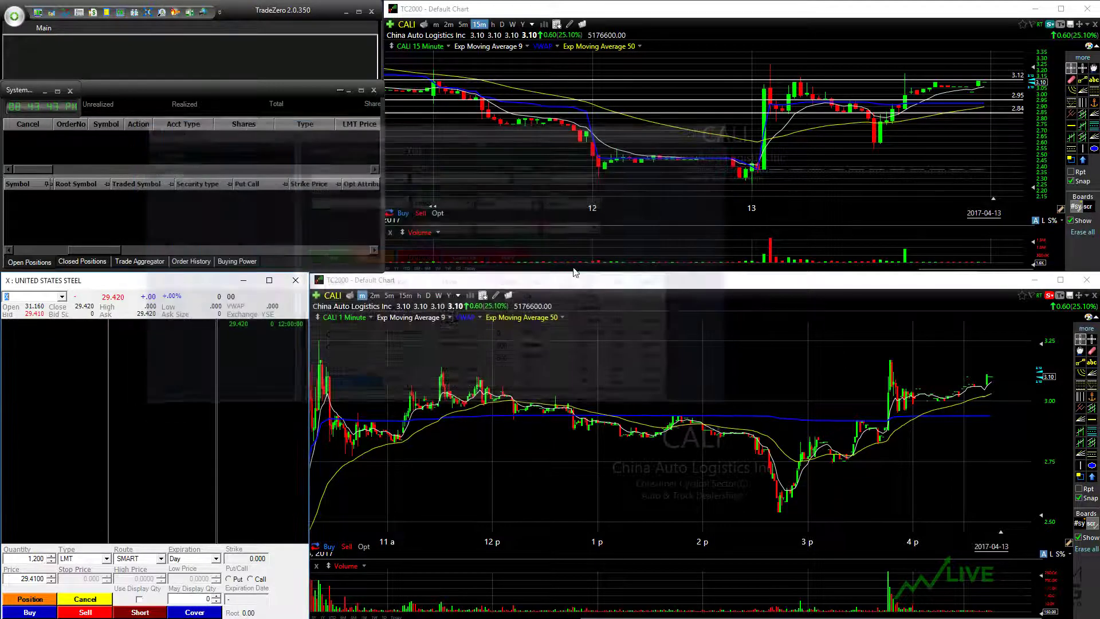
click(39, 378)
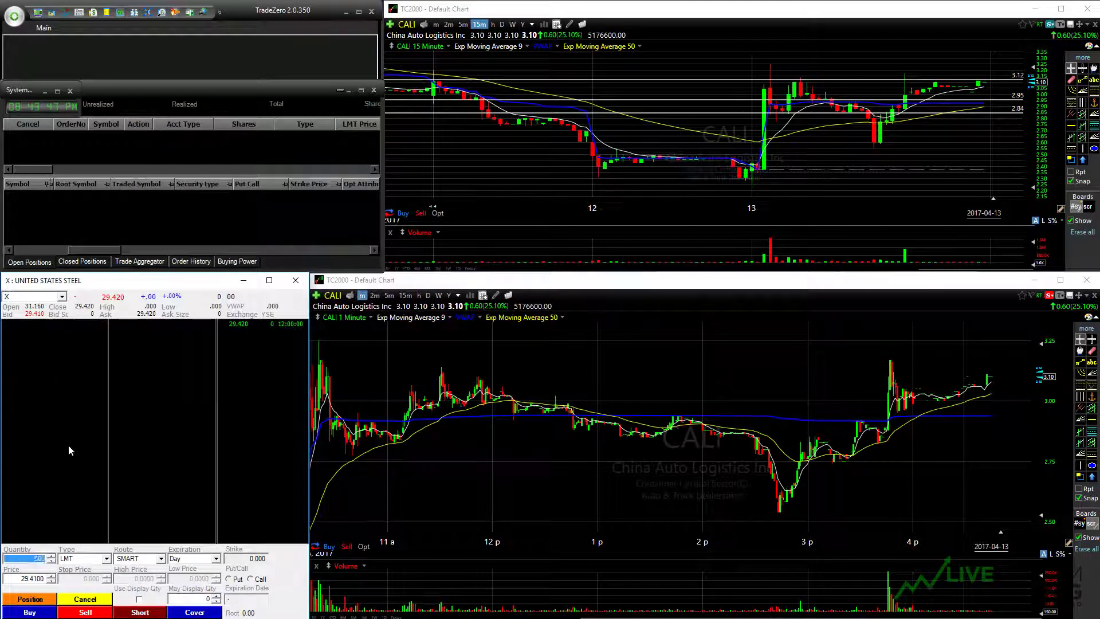
double_click(39, 559)
key(Up)
key(Up)
key(Down)
key(Up)
Step: In the hot key settings, bind SHIFT+Right to a new hot key named INCREASE 5 CENTS
click(49, 28)
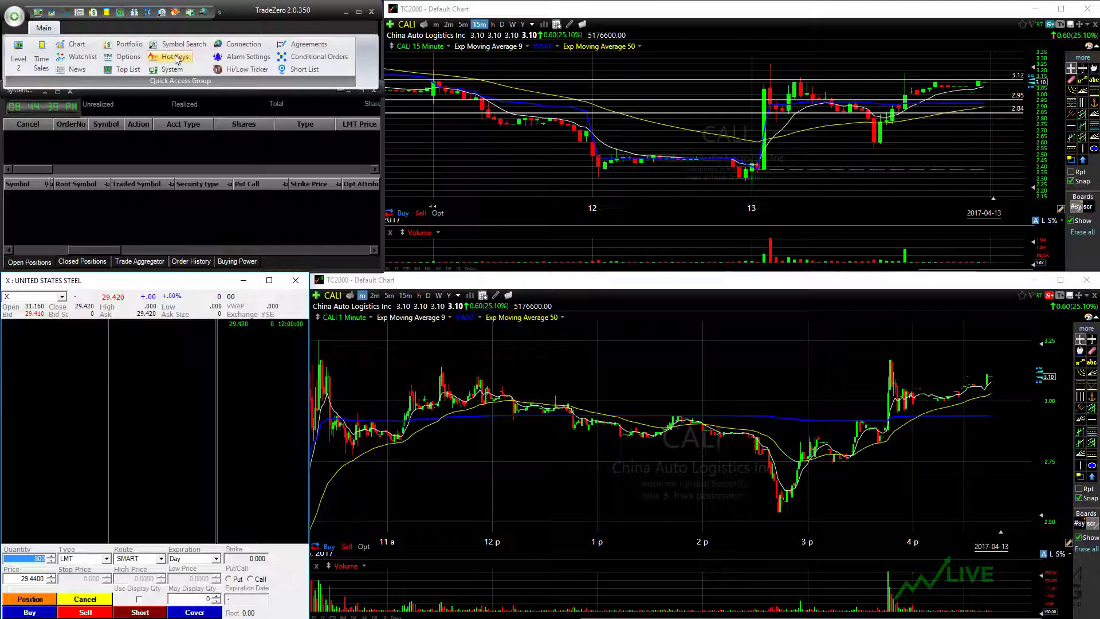
click(136, 439)
click(45, 31)
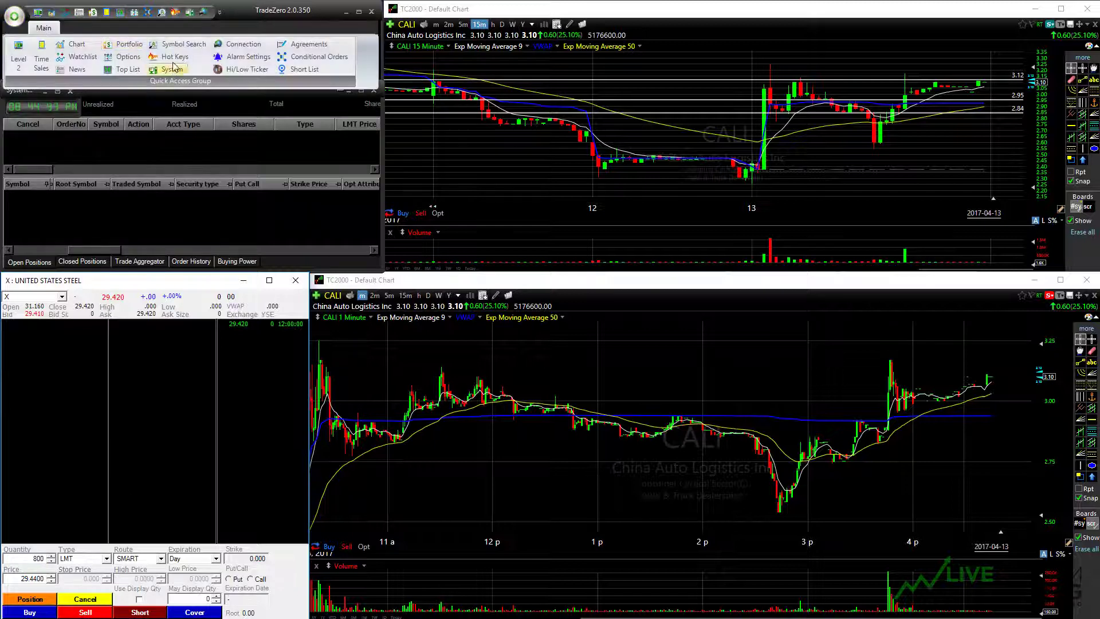
click(167, 63)
scroll(427, 350, up, 1)
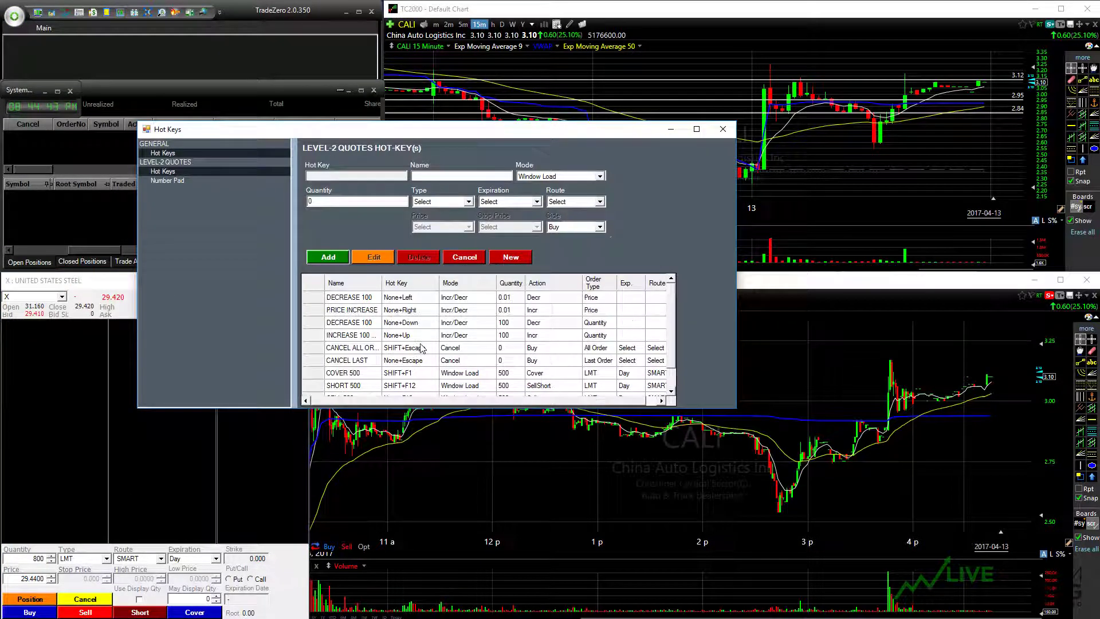
scroll(427, 351, down, 1)
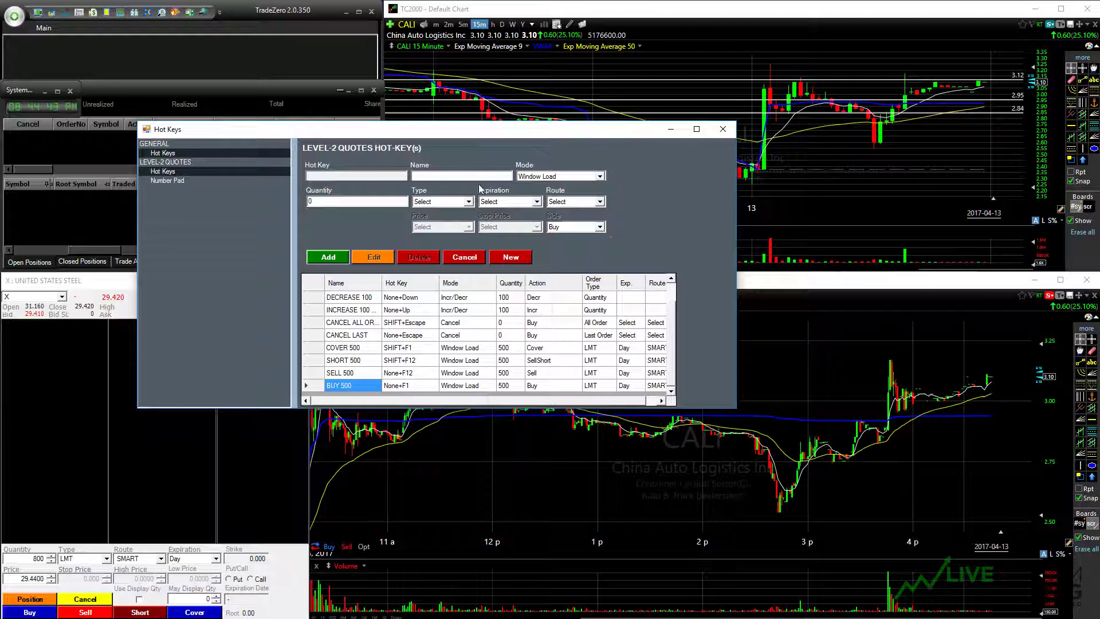
click(545, 176)
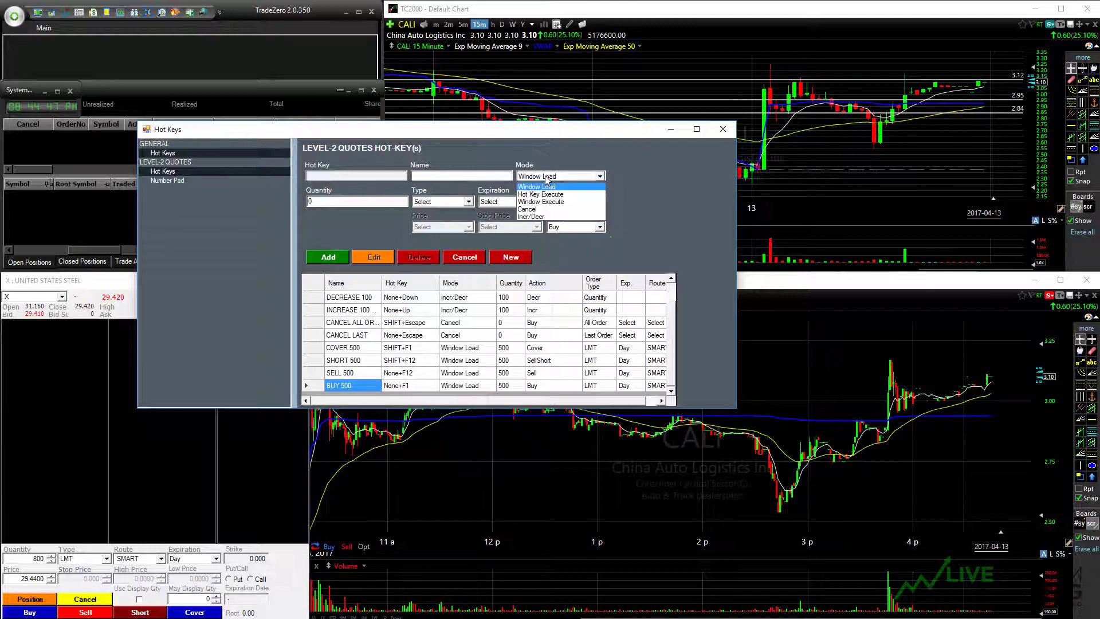
click(544, 186)
click(361, 176)
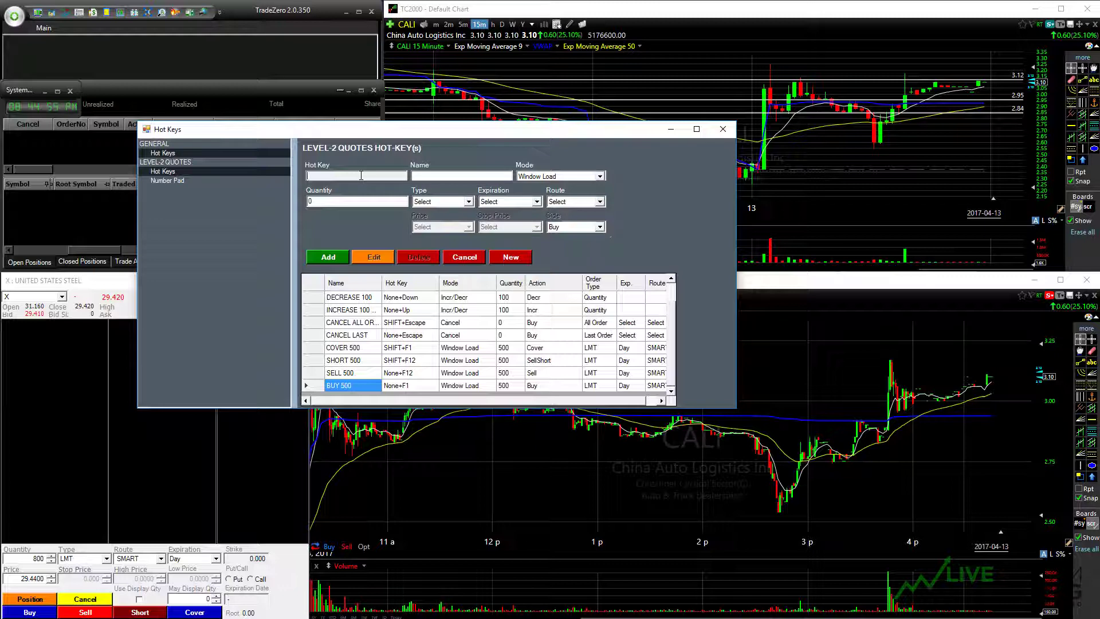
key(shift+Right)
click(418, 176)
text(INCREASE )
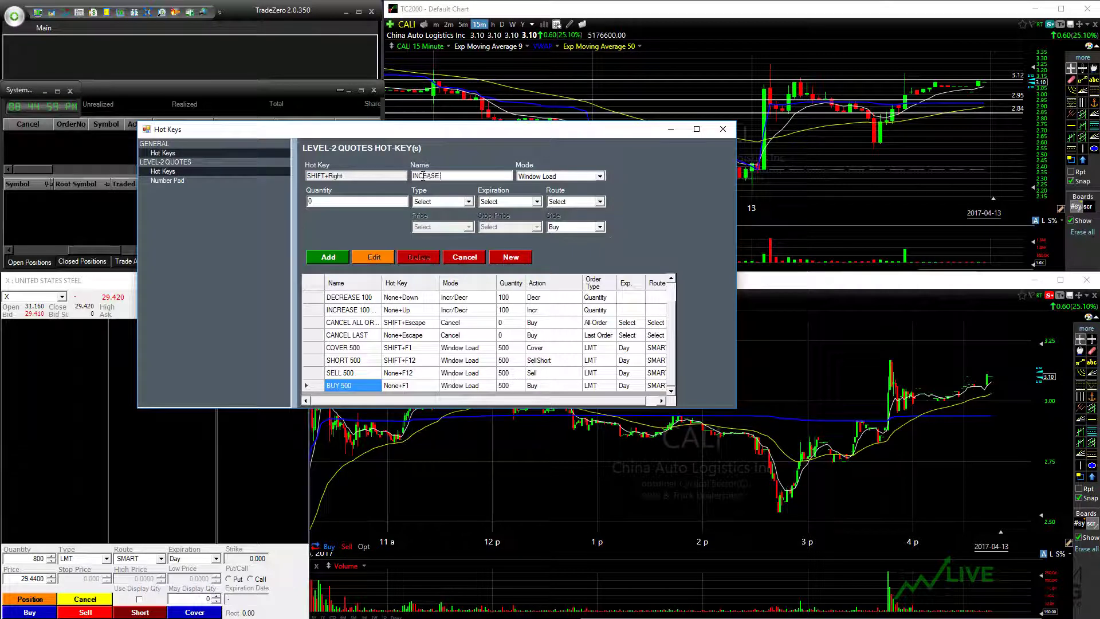
text(5 CENTS)
Step: Make it an Incr/Decr hot key increasing Price by 0.05, save it, and close Hot Keys
click(533, 179)
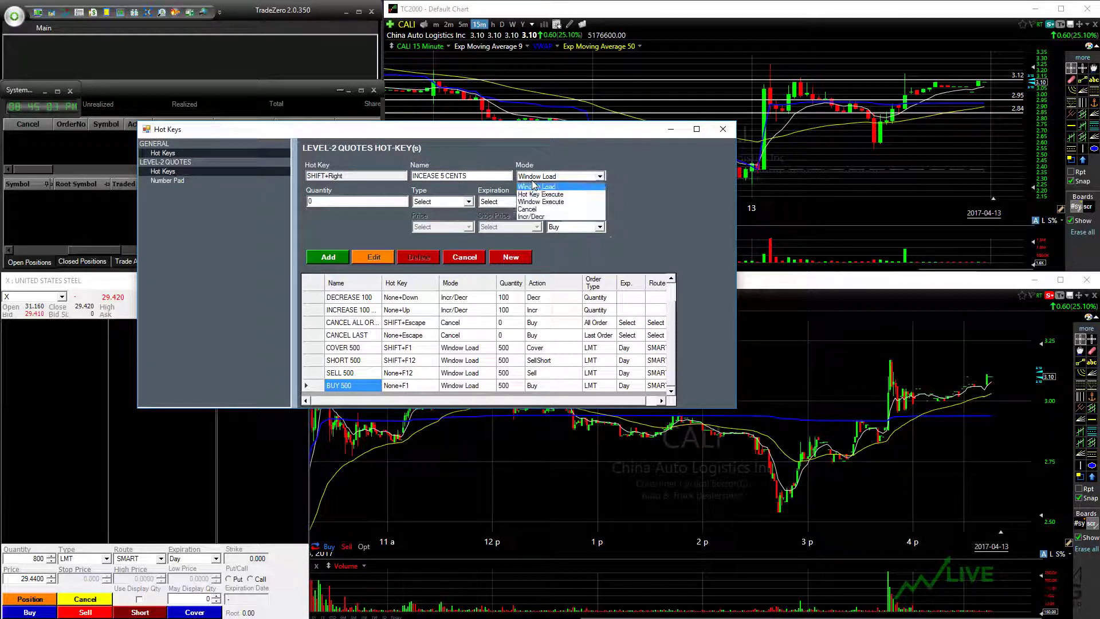
click(533, 185)
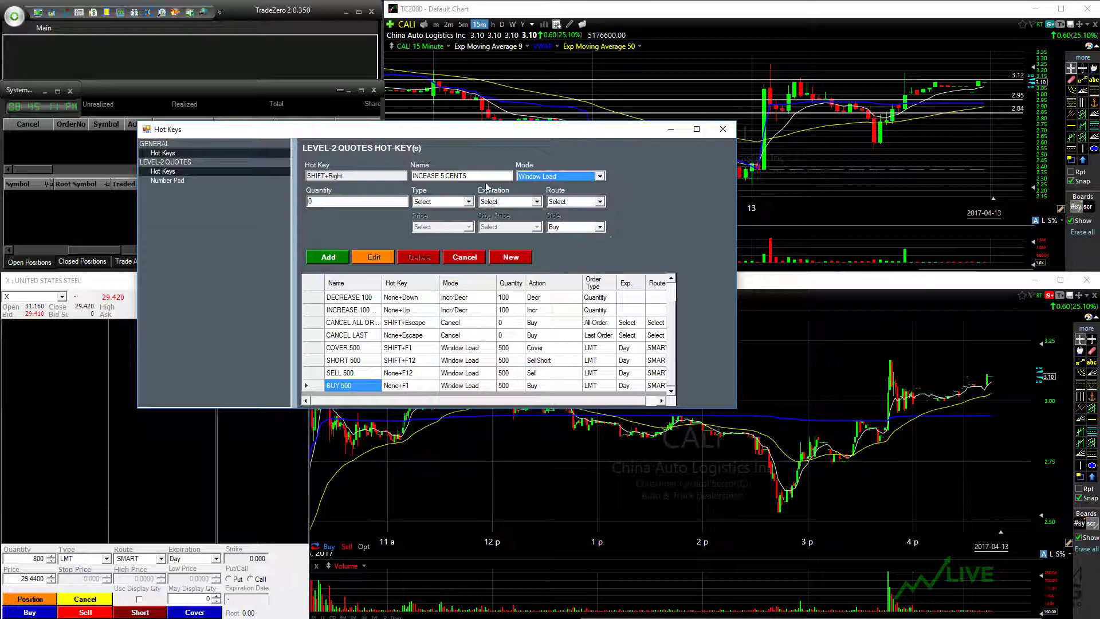
click(530, 177)
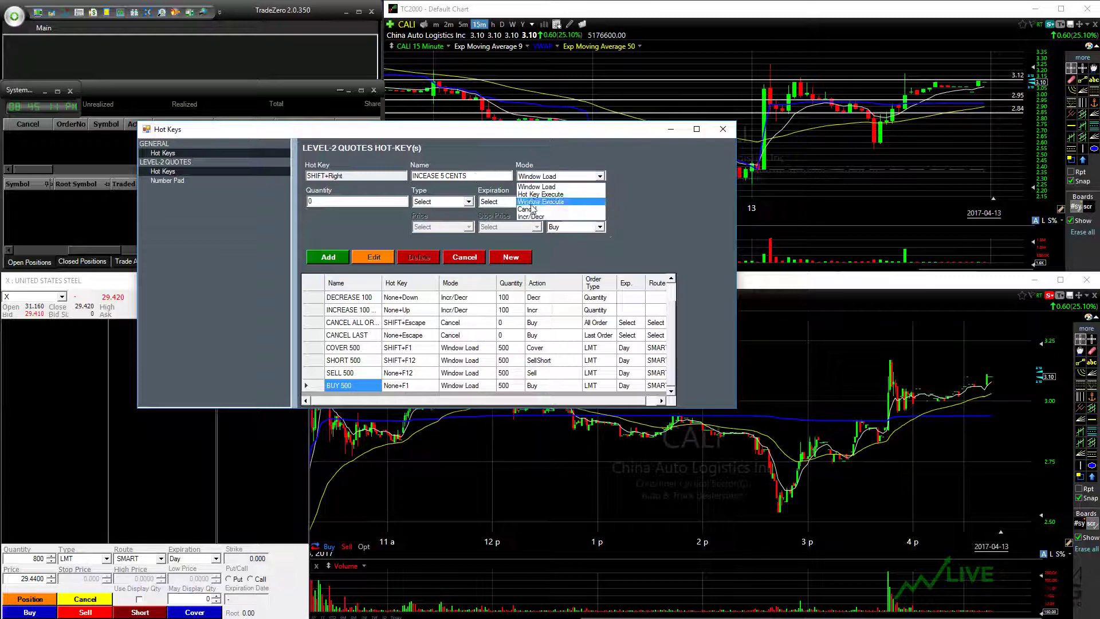
click(531, 217)
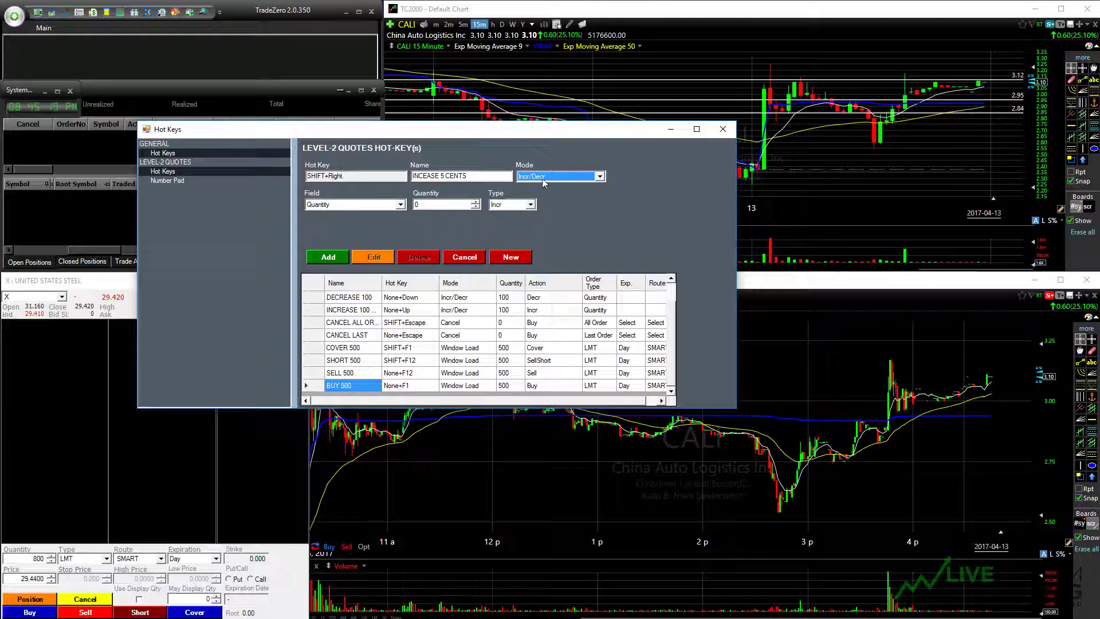
click(342, 205)
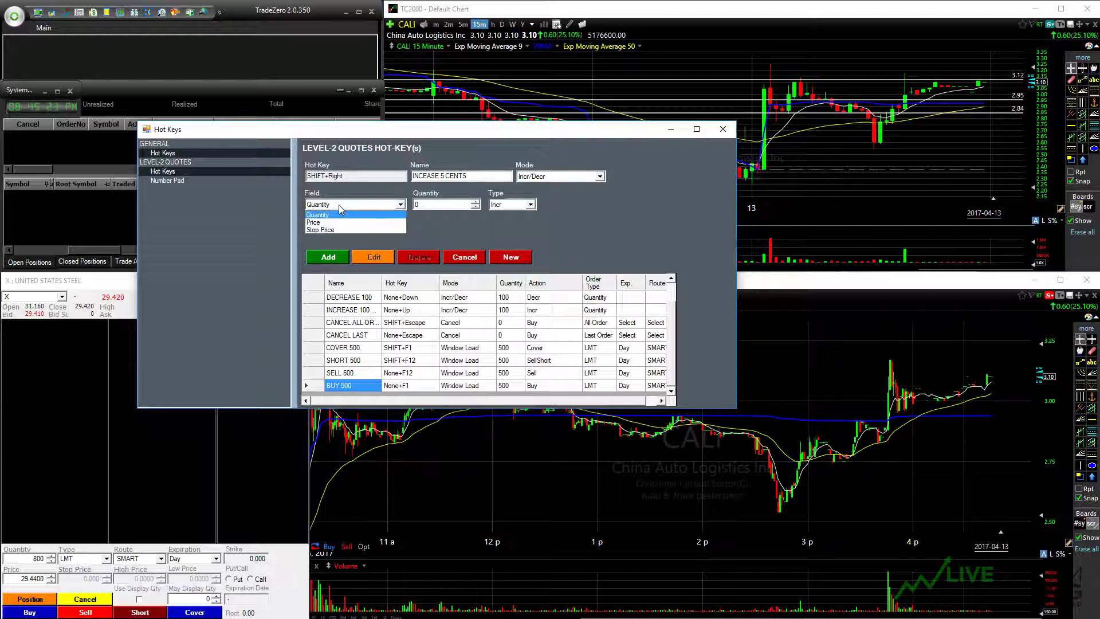
click(345, 223)
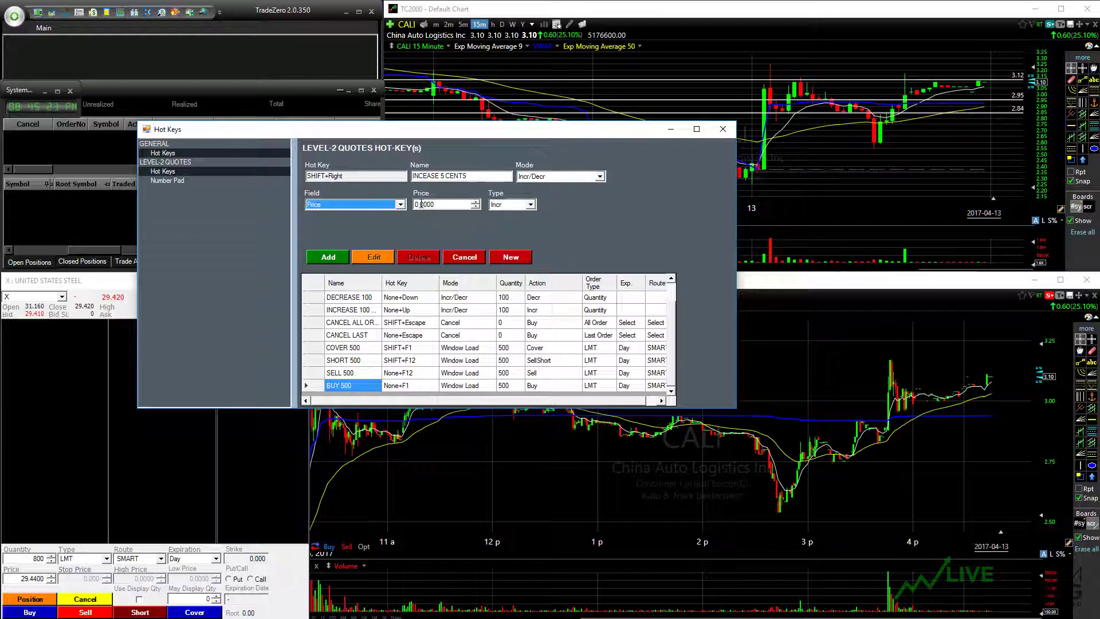
drag(424, 204, 459, 203)
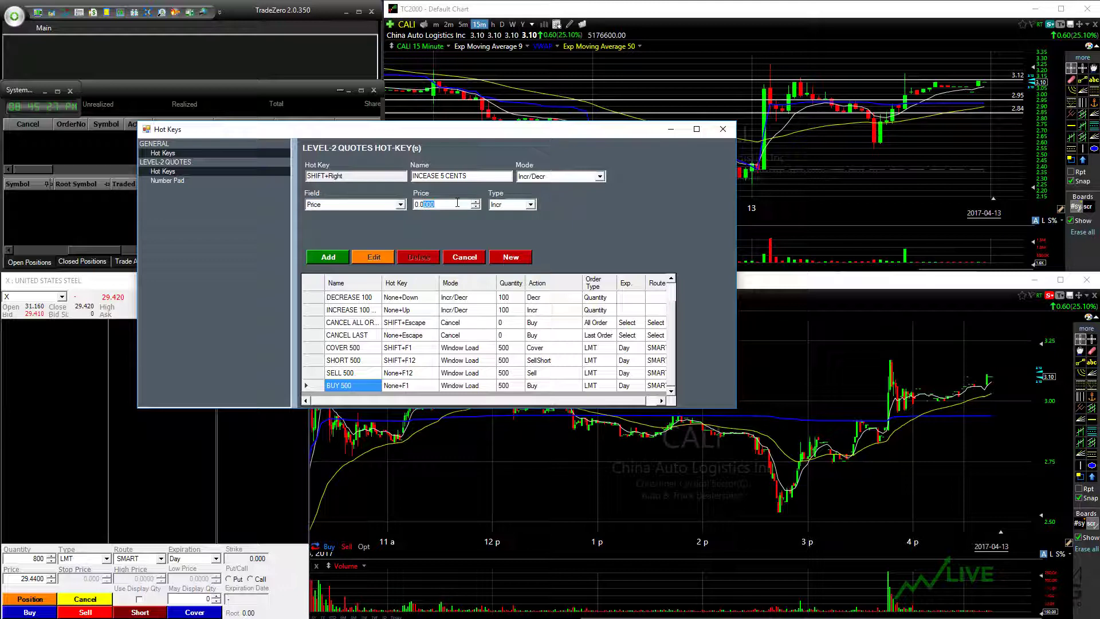
text(5)
click(531, 204)
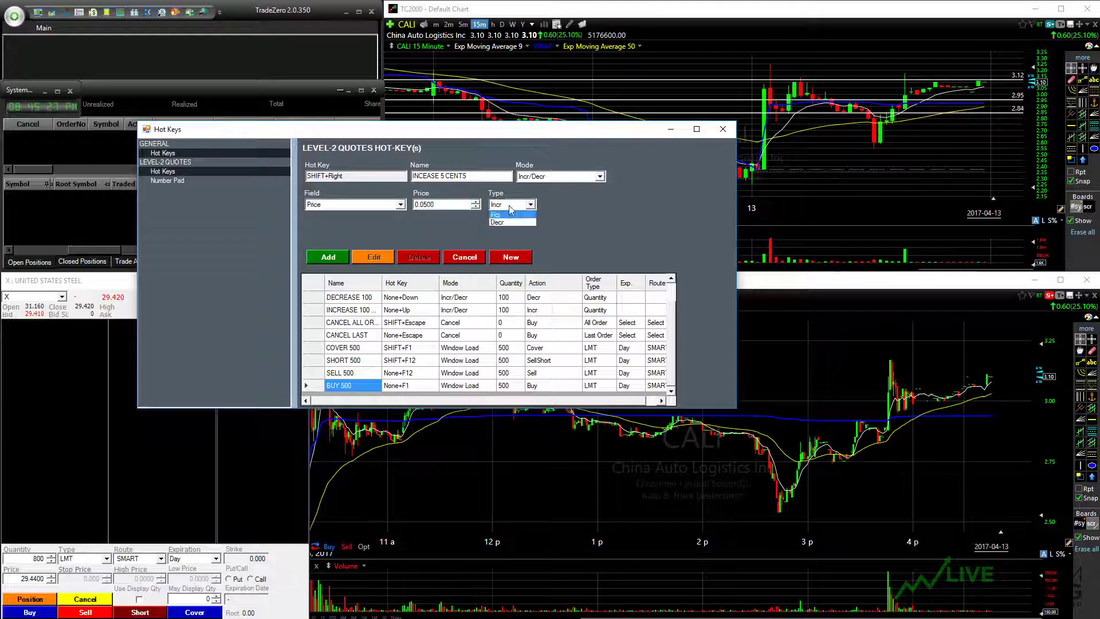
click(504, 213)
click(335, 259)
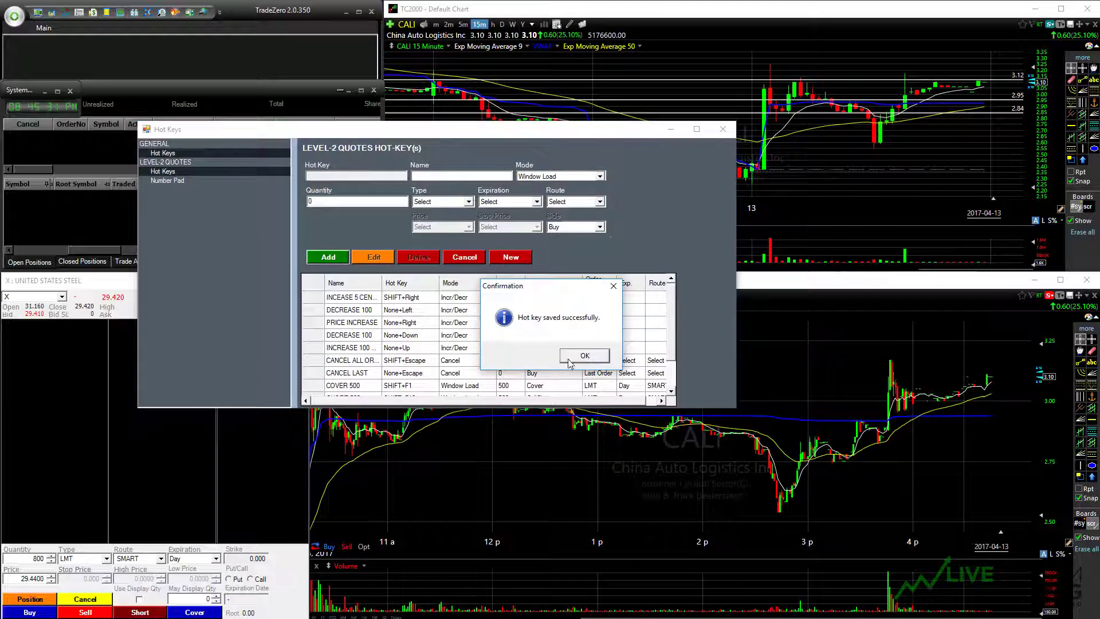
click(584, 359)
click(724, 128)
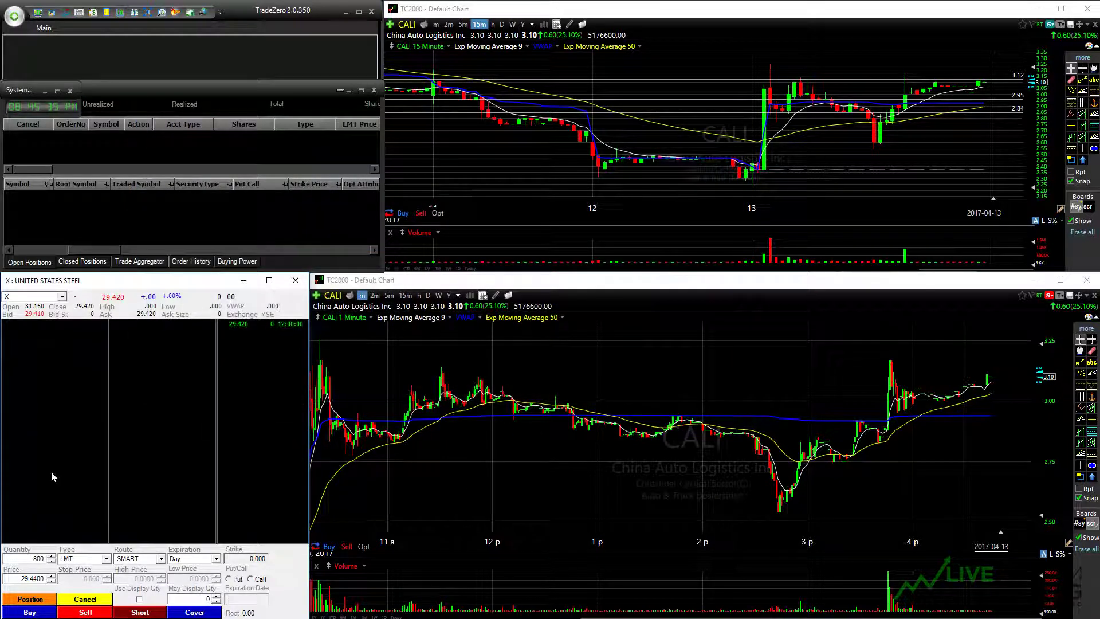
Step: Load a 500-share order at the bid with F1, then step price and quantity with the arrow hot keys
key(F1)
key(Up)
key(Up)
key(Up)
key(Up)
key(Up)
key(Up)
key(Up)
key(Up)
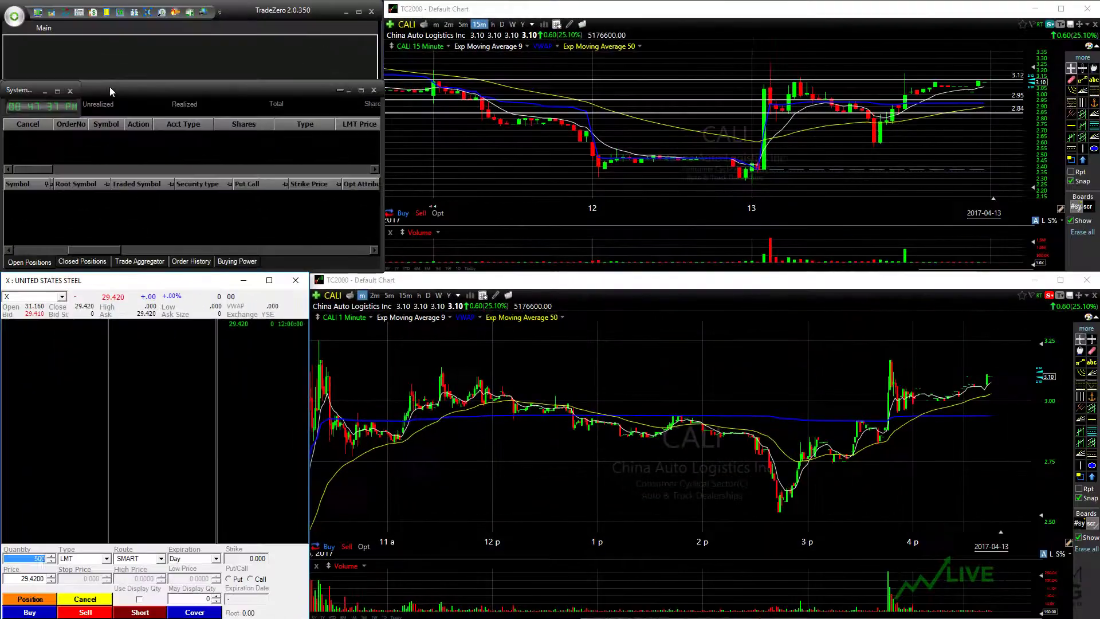
click(45, 28)
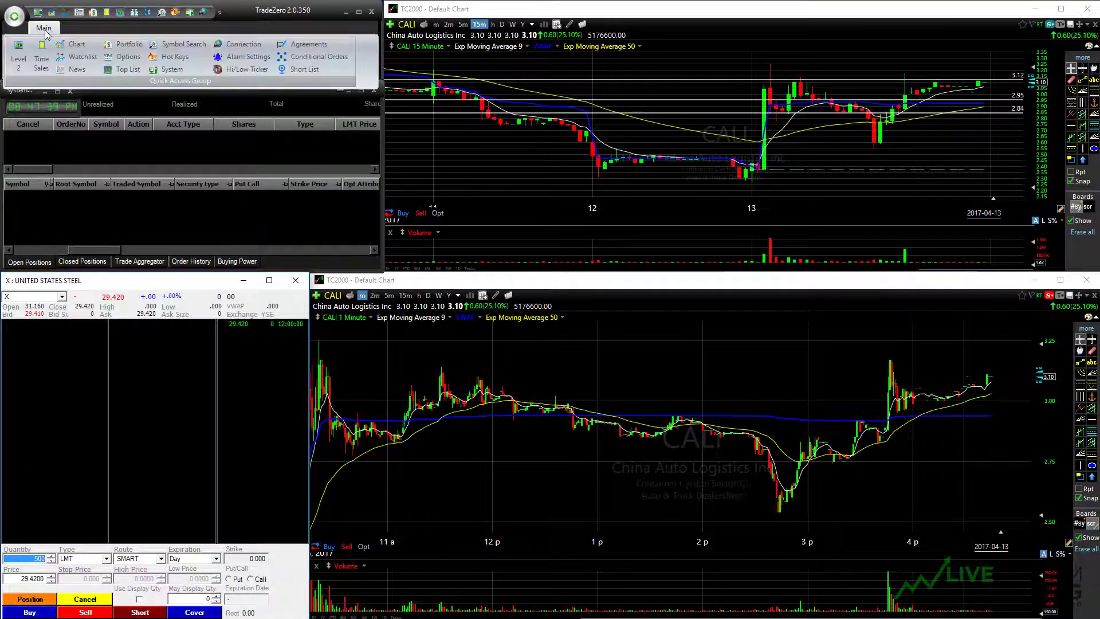
key(Down)
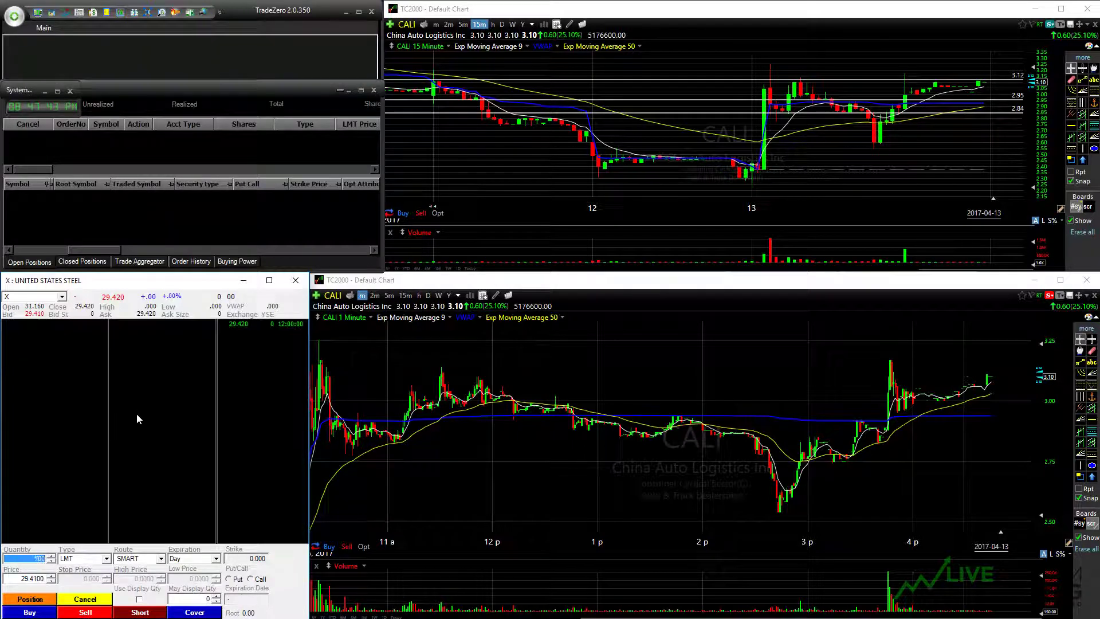
key(Down)
key(Down)
Step: Activate the 15-minute CALI chart and measure a stretch of the 1-minute CALI chart
click(546, 160)
drag(562, 360, 953, 348)
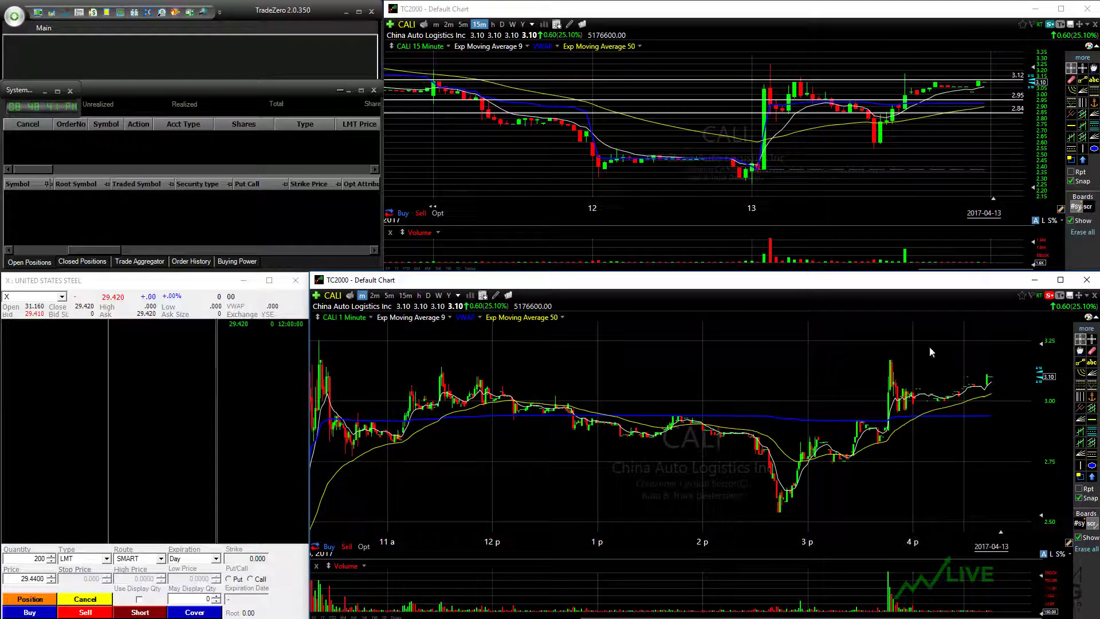